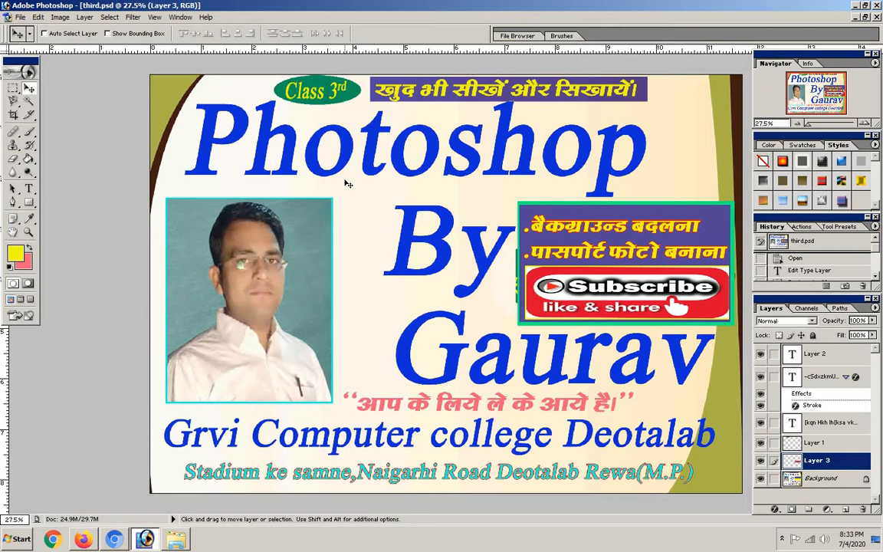
# Bring up amitabh-bachchan-web1559296752.jpg from the minimized documents, maximize it and fit the image to the screen.
pyautogui.click(855, 16)
pyautogui.click(140, 76)
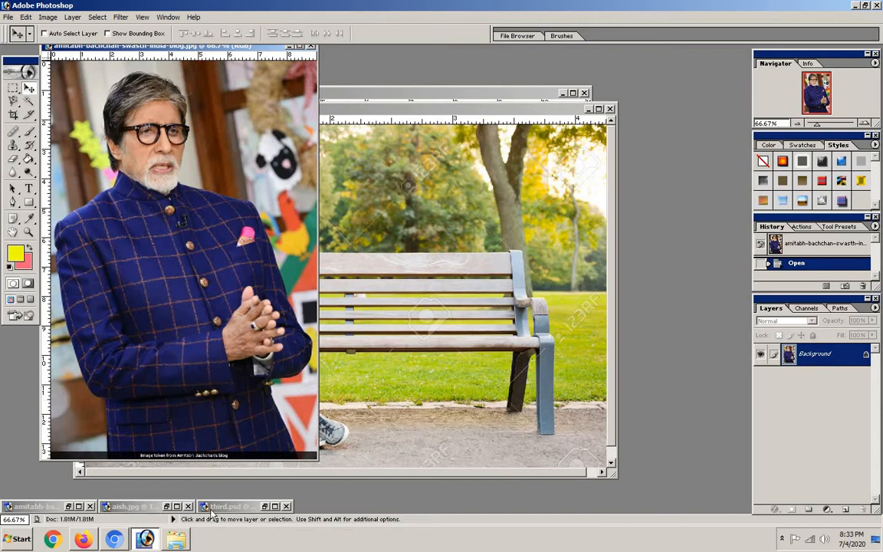
pyautogui.click(78, 506)
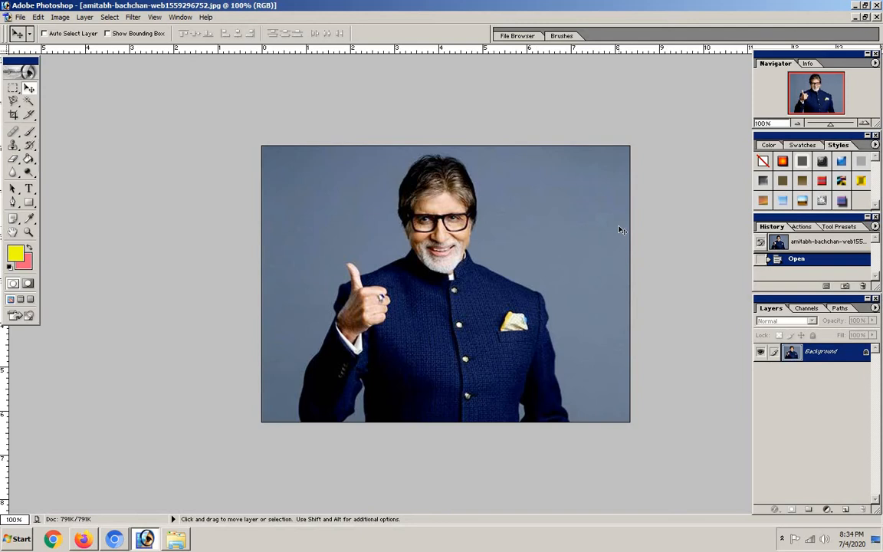
pyautogui.hotkey('ctrl', '0')
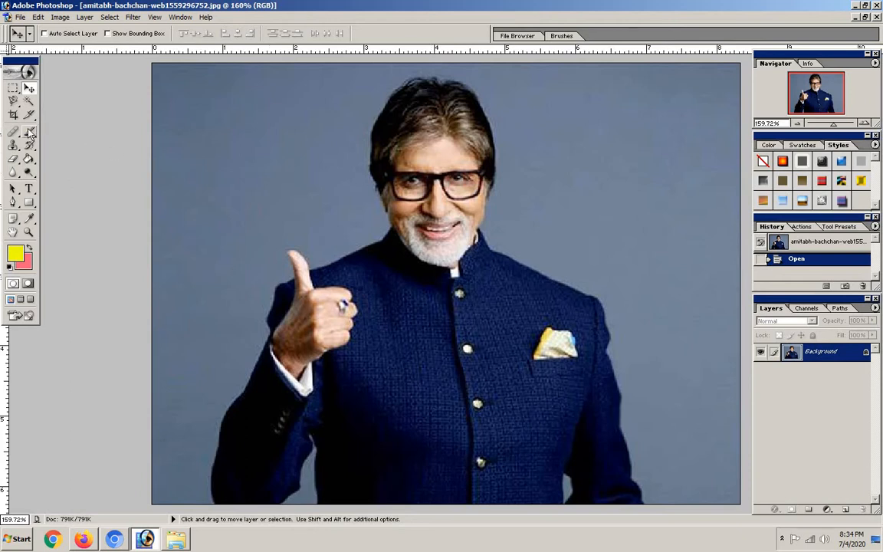
# Paint the background beside the raised thumb yellow with a 46 px Brush, keeping clear of the man's outline.
pyautogui.moveTo(30, 132)
pyautogui.mouseDown()
pyautogui.moveTo(94, 139)
pyautogui.moveTo(93, 131)
pyautogui.mouseUp()
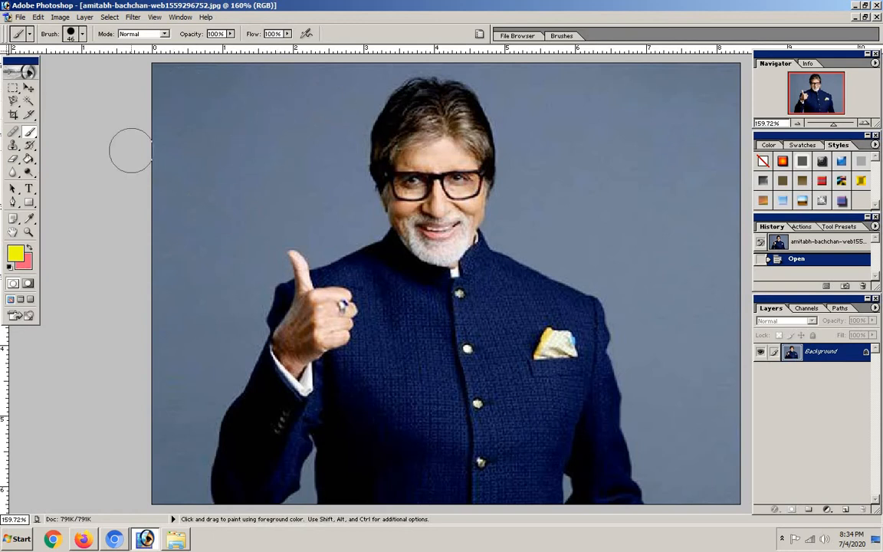
pyautogui.moveTo(184, 73)
pyautogui.mouseDown()
pyautogui.moveTo(173, 130)
pyautogui.moveTo(167, 72)
pyautogui.moveTo(162, 84)
pyautogui.moveTo(205, 113)
pyautogui.moveTo(237, 65)
pyautogui.moveTo(237, 128)
pyautogui.moveTo(259, 146)
pyautogui.moveTo(286, 139)
pyautogui.moveTo(290, 117)
pyautogui.moveTo(198, 78)
pyautogui.moveTo(346, 73)
pyautogui.moveTo(285, 112)
pyautogui.moveTo(336, 86)
pyautogui.moveTo(284, 159)
pyautogui.moveTo(293, 155)
pyautogui.moveTo(181, 146)
pyautogui.moveTo(162, 250)
pyautogui.moveTo(203, 254)
pyautogui.moveTo(226, 170)
pyautogui.moveTo(245, 203)
pyautogui.moveTo(200, 320)
pyautogui.moveTo(164, 246)
pyautogui.moveTo(164, 369)
pyautogui.moveTo(215, 340)
pyautogui.moveTo(237, 282)
pyautogui.moveTo(219, 330)
pyautogui.moveTo(245, 281)
pyautogui.moveTo(249, 291)
pyautogui.moveTo(230, 337)
pyautogui.moveTo(171, 390)
pyautogui.mouseUp()
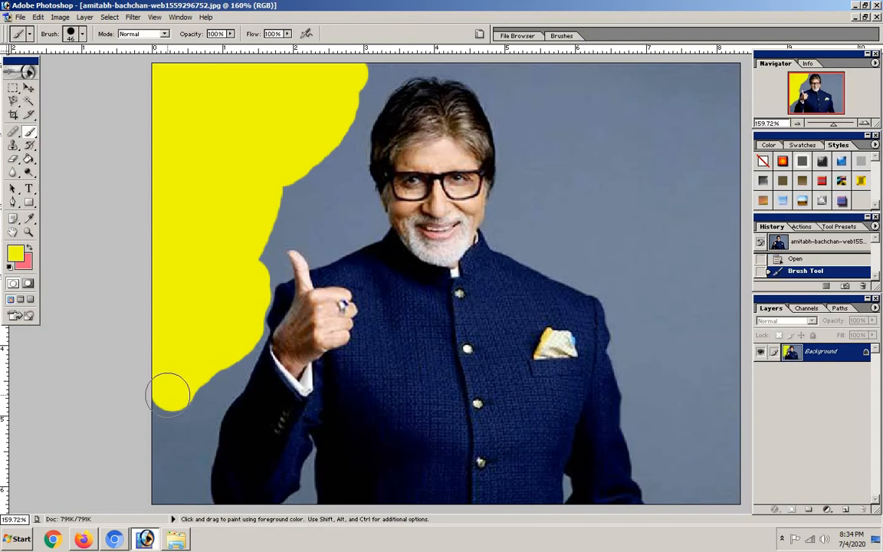
pyautogui.hotkey('ctrl', '+')
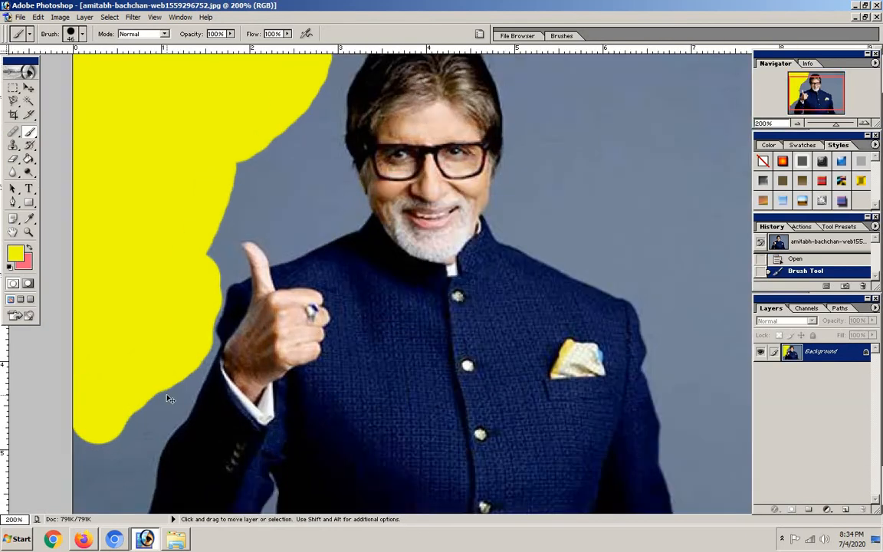
pyautogui.hotkey('ctrl', '+')
pyautogui.moveTo(167, 248); pyautogui.dragTo(288, 374)
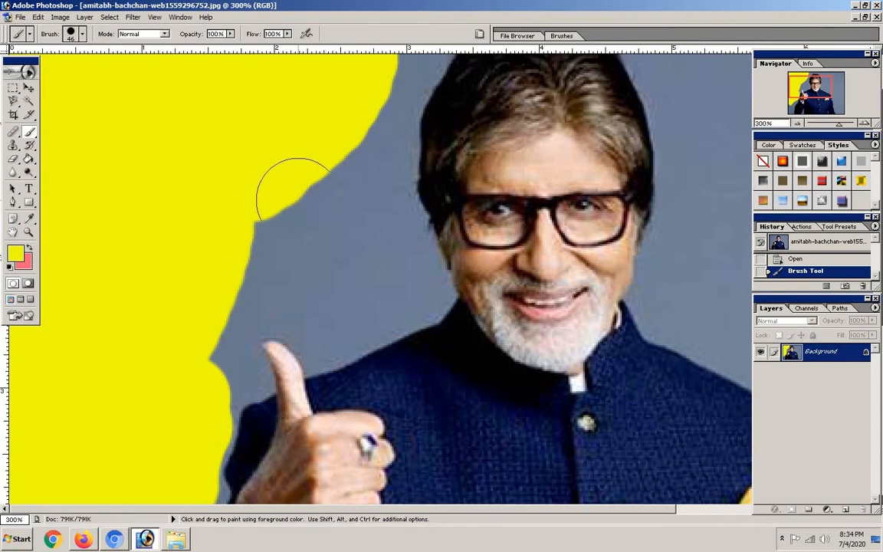
# Reduce the brush diameter to 14 px and paint a yellow stroke on the background beside the hair on the raised-thumb side.
pyautogui.click(82, 34)
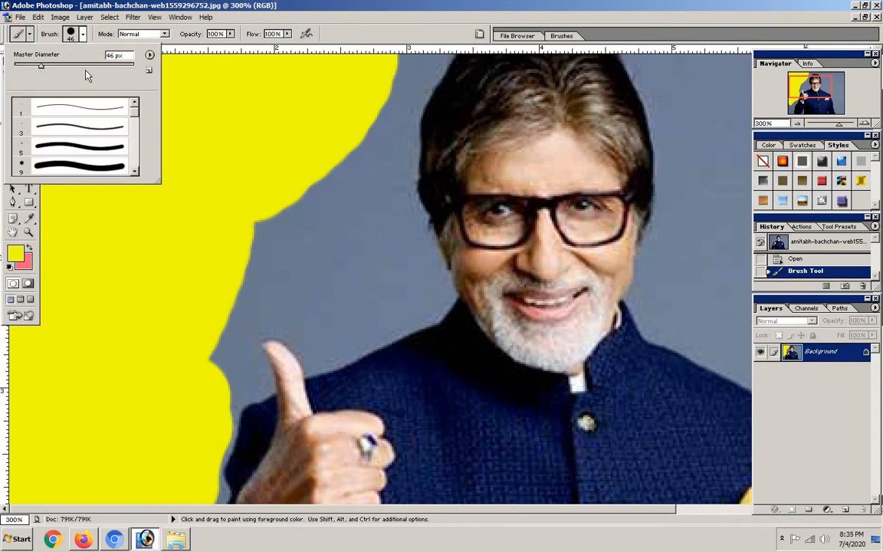
pyautogui.moveTo(42, 68); pyautogui.dragTo(26, 68)
pyautogui.click(213, 134)
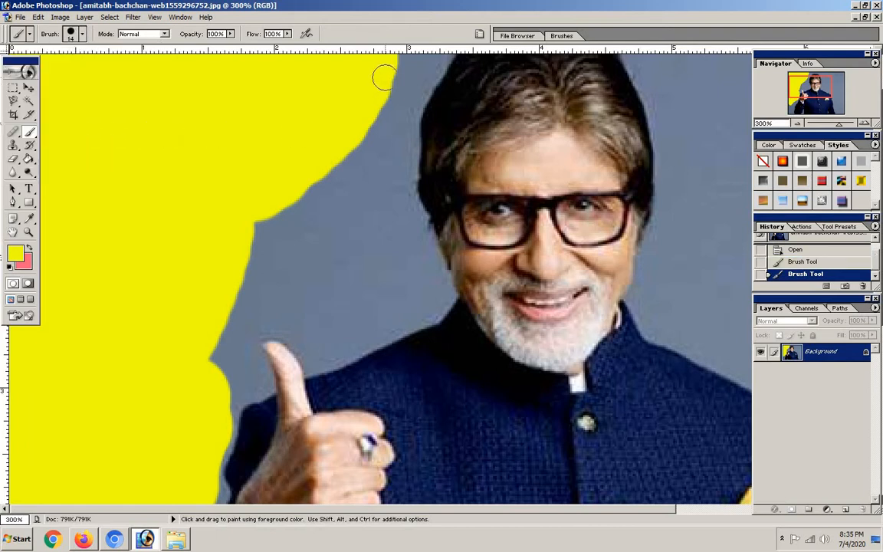
pyautogui.moveTo(385, 77)
pyautogui.mouseDown()
pyautogui.moveTo(370, 158)
pyautogui.moveTo(359, 134)
pyautogui.moveTo(360, 209)
pyautogui.mouseUp()
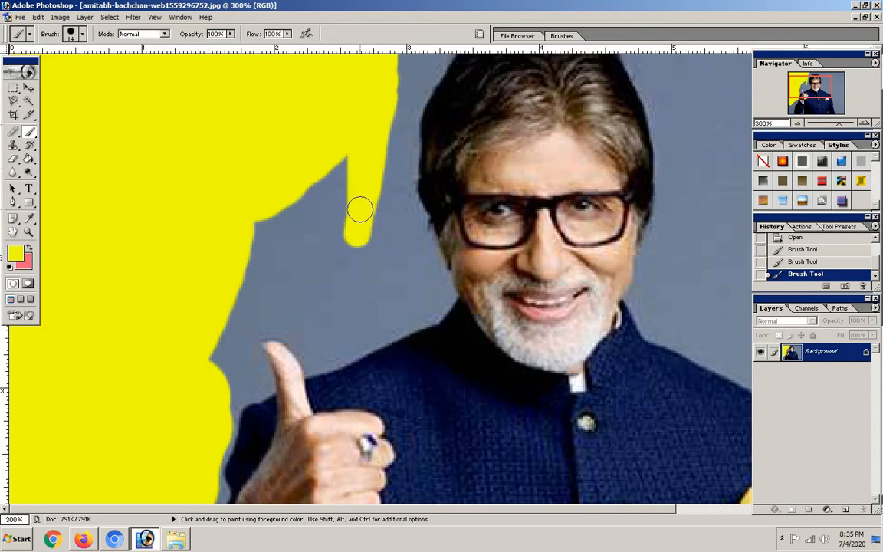
# With a 10 px brush, trace the man's edge in yellow from the hair past the thumb and sleeve, and paint the gap beneath the raised arm.
pyautogui.press('[')
pyautogui.press('[')
pyautogui.press(']')
pyautogui.press(']')
pyautogui.press('[')
pyautogui.moveTo(400, 117)
pyautogui.mouseDown()
pyautogui.moveTo(395, 191)
pyautogui.moveTo(400, 134)
pyautogui.moveTo(405, 214)
pyautogui.moveTo(403, 200)
pyautogui.moveTo(446, 295)
pyautogui.moveTo(428, 322)
pyautogui.moveTo(312, 370)
pyautogui.moveTo(294, 338)
pyautogui.moveTo(251, 332)
pyautogui.moveTo(262, 390)
pyautogui.moveTo(223, 408)
pyautogui.moveTo(257, 183)
pyautogui.moveTo(219, 272)
pyautogui.moveTo(220, 307)
pyautogui.moveTo(158, 432)
pyautogui.mouseUp()
pyautogui.moveTo(228, 294); pyautogui.dragTo(228, 167)
pyautogui.moveTo(153, 305)
pyautogui.mouseDown()
pyautogui.moveTo(141, 311)
pyautogui.moveTo(125, 360)
pyautogui.moveTo(111, 486)
pyautogui.mouseUp()
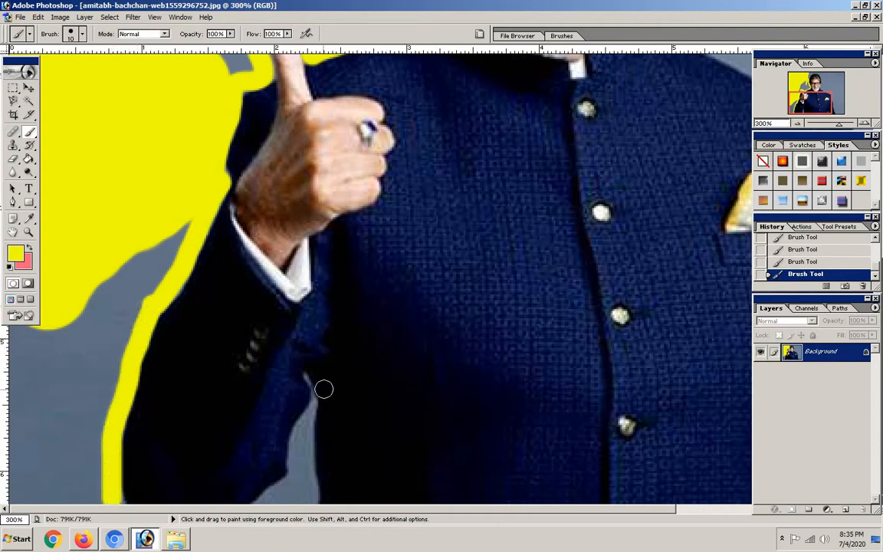
pyautogui.moveTo(314, 400)
pyautogui.mouseDown()
pyautogui.moveTo(295, 465)
pyautogui.moveTo(264, 500)
pyautogui.mouseUp()
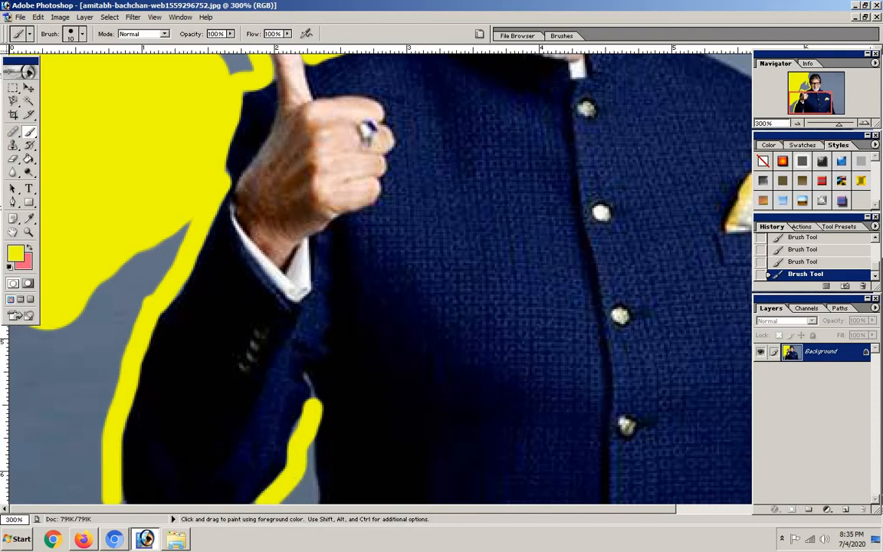
pyautogui.moveTo(302, 443)
pyautogui.mouseDown()
pyautogui.moveTo(290, 497)
pyautogui.moveTo(306, 460)
pyautogui.mouseUp()
# Trace the opposite shoulder and sleeve in yellow, from the collar to the lower edge of the image.
pyautogui.moveTo(530, 300); pyautogui.dragTo(289, 465)
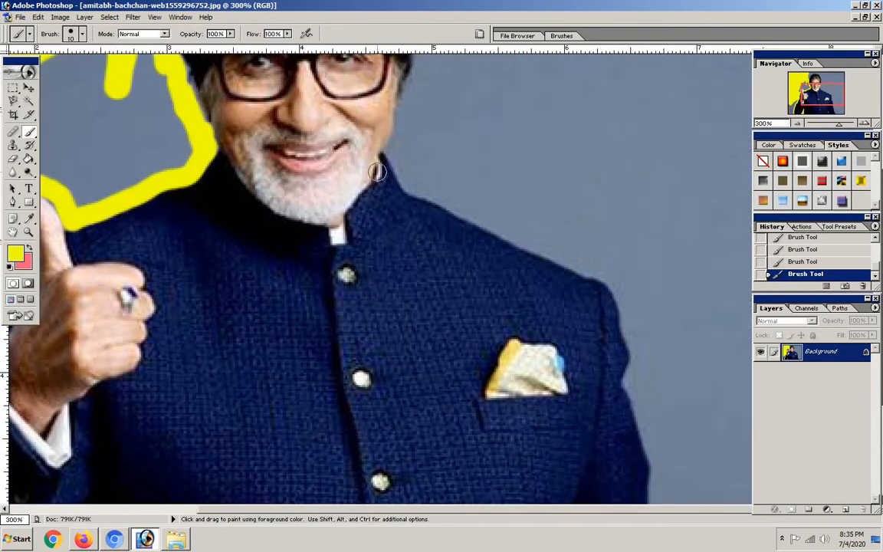
pyautogui.moveTo(391, 146)
pyautogui.mouseDown()
pyautogui.moveTo(410, 187)
pyautogui.moveTo(586, 262)
pyautogui.moveTo(618, 303)
pyautogui.moveTo(636, 360)
pyautogui.moveTo(633, 393)
pyautogui.mouseUp()
pyautogui.moveTo(583, 293); pyautogui.dragTo(584, 126)
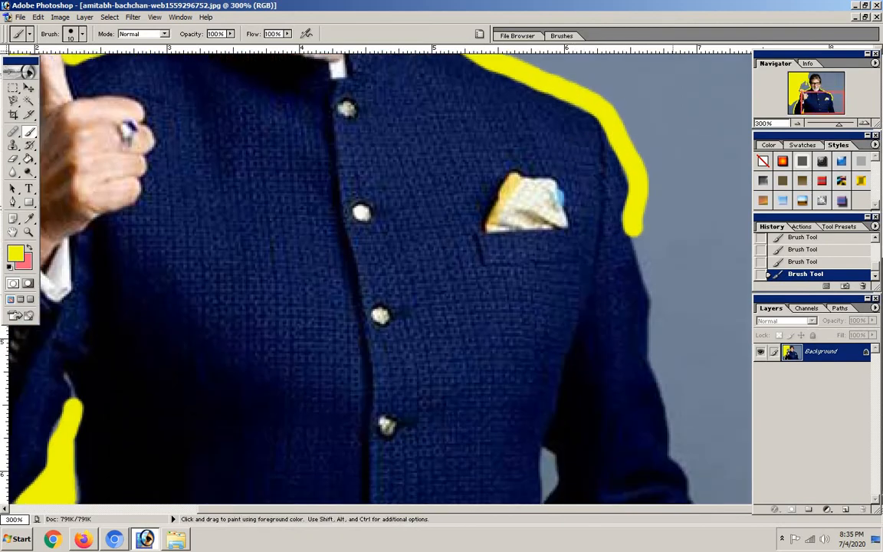
pyautogui.moveTo(630, 224)
pyautogui.mouseDown()
pyautogui.moveTo(658, 324)
pyautogui.moveTo(650, 363)
pyautogui.moveTo(703, 498)
pyautogui.mouseUp()
# Trace the hair and the far side of the face in yellow, joining the outline to the shoulder stroke.
pyautogui.moveTo(689, 92); pyautogui.dragTo(667, 304)
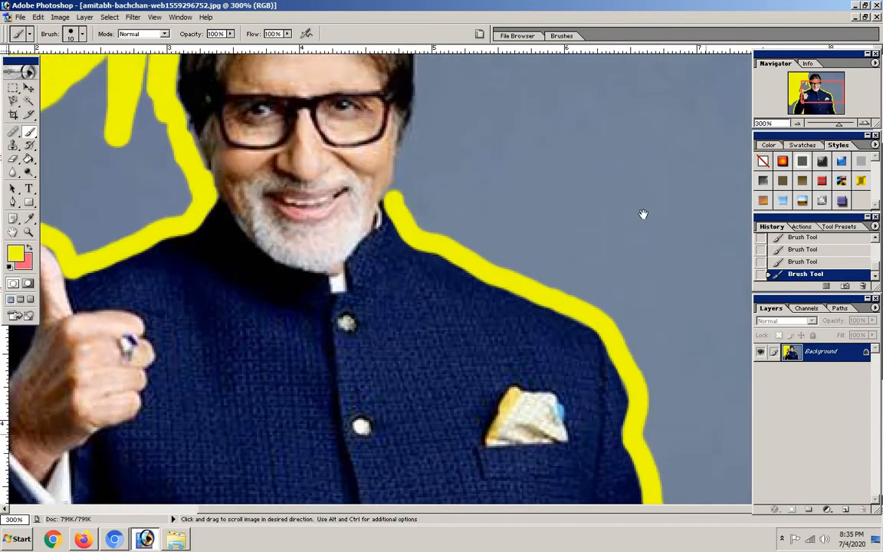
pyautogui.moveTo(642, 214); pyautogui.dragTo(536, 380)
pyautogui.moveTo(246, 80)
pyautogui.mouseDown()
pyautogui.moveTo(199, 107)
pyautogui.moveTo(153, 164)
pyautogui.mouseUp()
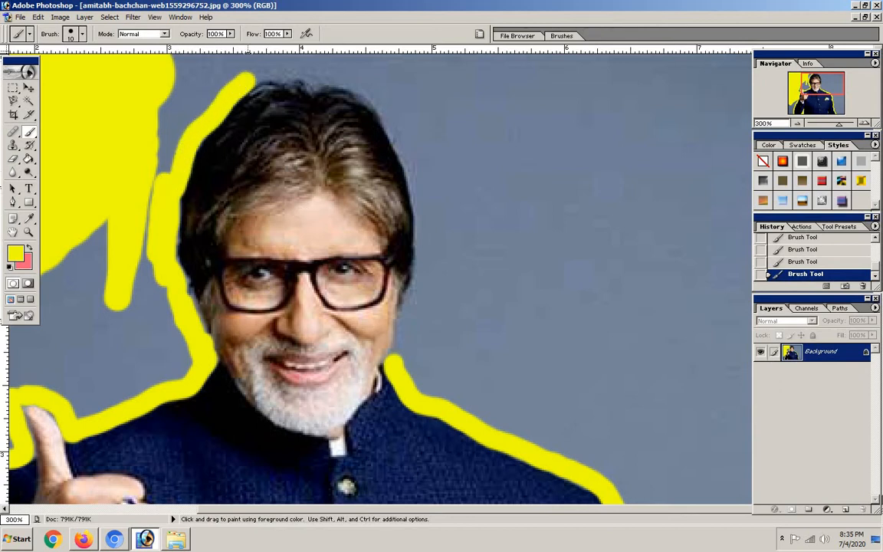
pyautogui.moveTo(244, 73)
pyautogui.mouseDown()
pyautogui.moveTo(356, 88)
pyautogui.moveTo(389, 117)
pyautogui.moveTo(422, 200)
pyautogui.moveTo(428, 253)
pyautogui.moveTo(425, 288)
pyautogui.moveTo(423, 242)
pyautogui.moveTo(400, 359)
pyautogui.moveTo(434, 372)
pyautogui.mouseUp()
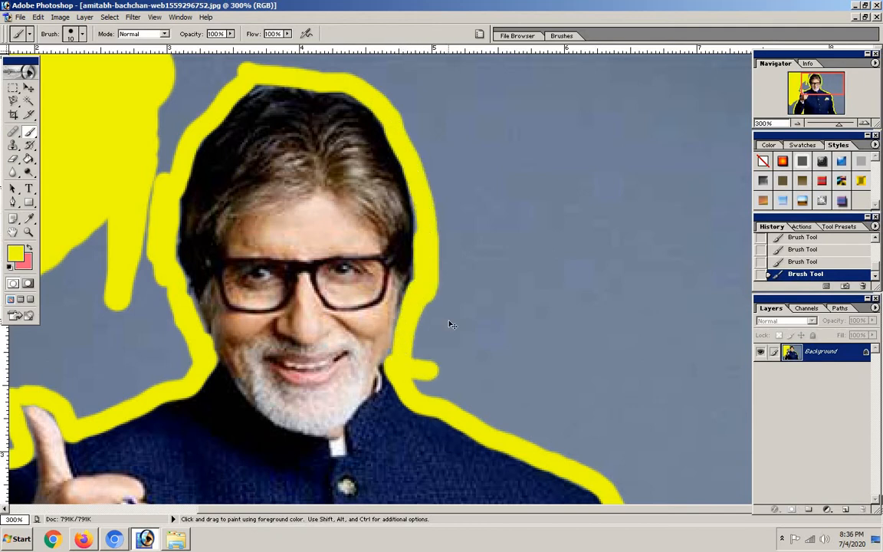
# Fit the whole image in the maximized document and cover the remaining grey background in yellow with a 30 px brush.
pyautogui.hotkey('ctrl', '0')
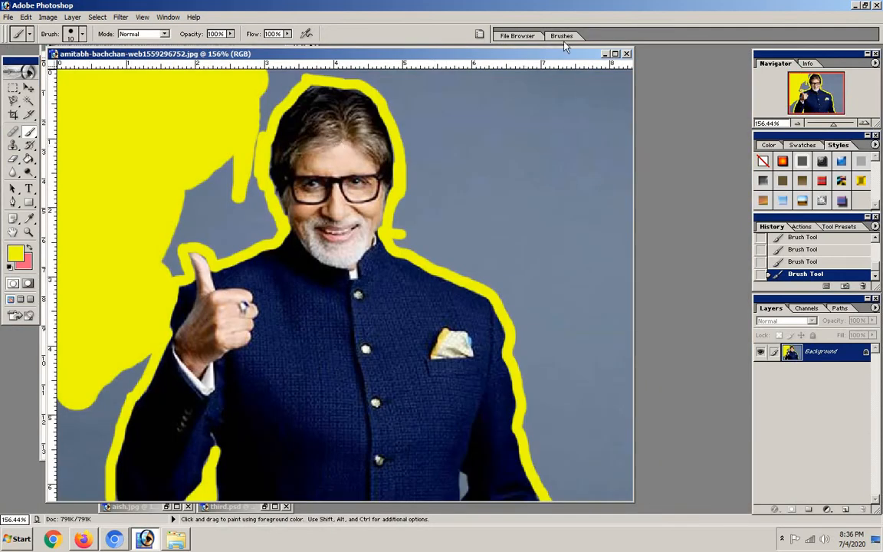
pyautogui.click(613, 53)
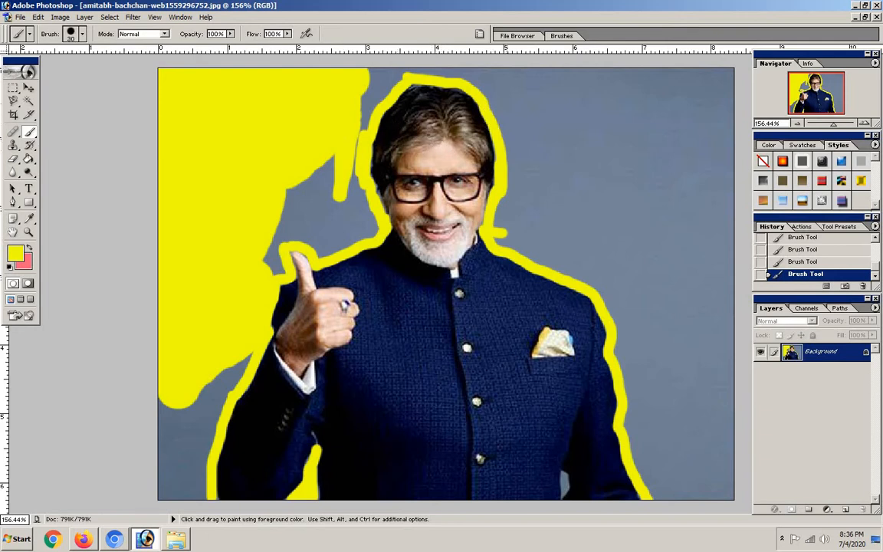
pyautogui.moveTo(492, 83)
pyautogui.mouseDown()
pyautogui.moveTo(512, 110)
pyautogui.moveTo(498, 95)
pyautogui.moveTo(512, 151)
pyautogui.moveTo(502, 231)
pyautogui.moveTo(632, 311)
pyautogui.moveTo(540, 225)
pyautogui.moveTo(545, 109)
pyautogui.moveTo(507, 66)
pyautogui.moveTo(602, 105)
pyautogui.moveTo(650, 74)
pyautogui.moveTo(595, 92)
pyautogui.moveTo(604, 58)
pyautogui.moveTo(656, 70)
pyautogui.moveTo(568, 97)
pyautogui.moveTo(591, 131)
pyautogui.moveTo(617, 229)
pyautogui.moveTo(666, 208)
pyautogui.moveTo(704, 233)
pyautogui.moveTo(726, 287)
pyautogui.moveTo(711, 321)
pyautogui.moveTo(656, 263)
pyautogui.moveTo(696, 354)
pyautogui.moveTo(590, 218)
pyautogui.moveTo(657, 340)
pyautogui.moveTo(615, 328)
pyautogui.moveTo(635, 439)
pyautogui.moveTo(664, 496)
pyautogui.moveTo(641, 439)
pyautogui.moveTo(641, 466)
pyautogui.moveTo(656, 473)
pyautogui.moveTo(681, 311)
pyautogui.moveTo(719, 307)
pyautogui.moveTo(721, 377)
pyautogui.moveTo(699, 505)
pyautogui.moveTo(682, 505)
pyautogui.moveTo(682, 339)
pyautogui.moveTo(725, 307)
pyautogui.moveTo(704, 296)
pyautogui.moveTo(536, 105)
pyautogui.moveTo(440, 72)
pyautogui.moveTo(339, 83)
pyautogui.moveTo(442, 63)
pyautogui.moveTo(512, 77)
pyautogui.moveTo(391, 74)
pyautogui.moveTo(360, 107)
pyautogui.moveTo(367, 88)
pyautogui.moveTo(352, 181)
pyautogui.moveTo(342, 139)
pyautogui.moveTo(366, 209)
pyautogui.moveTo(357, 233)
pyautogui.moveTo(323, 246)
pyautogui.moveTo(281, 232)
pyautogui.moveTo(270, 243)
pyautogui.moveTo(274, 268)
pyautogui.moveTo(278, 152)
pyautogui.moveTo(275, 187)
pyautogui.moveTo(328, 221)
pyautogui.moveTo(231, 185)
pyautogui.moveTo(192, 352)
pyautogui.moveTo(236, 355)
pyautogui.moveTo(216, 313)
pyautogui.moveTo(172, 414)
pyautogui.moveTo(195, 467)
pyautogui.moveTo(189, 496)
pyautogui.mouseUp()
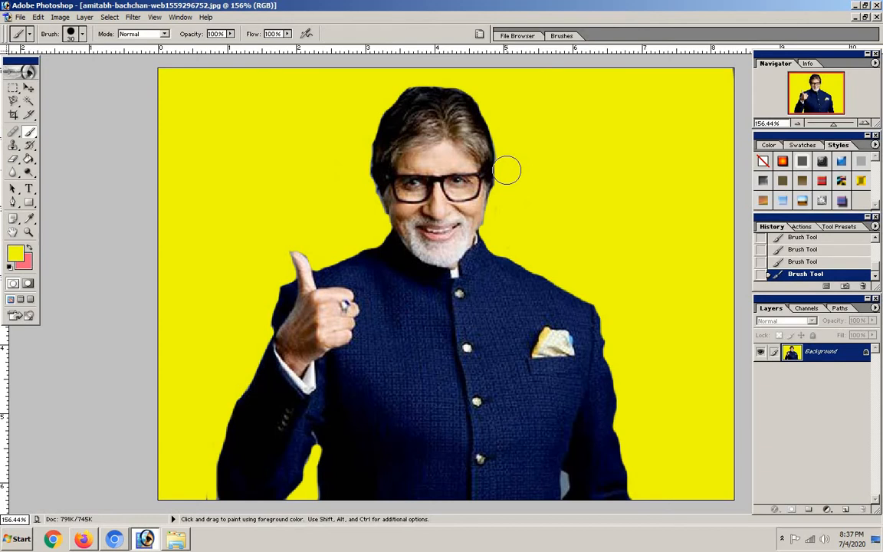
# Select the man by tracing around his outline with the Magnetic Lasso and closing it at the top of the head.
pyautogui.moveTo(12, 104)
pyautogui.mouseDown()
pyautogui.moveTo(11, 96)
pyautogui.moveTo(74, 107)
pyautogui.moveTo(72, 124)
pyautogui.mouseUp()
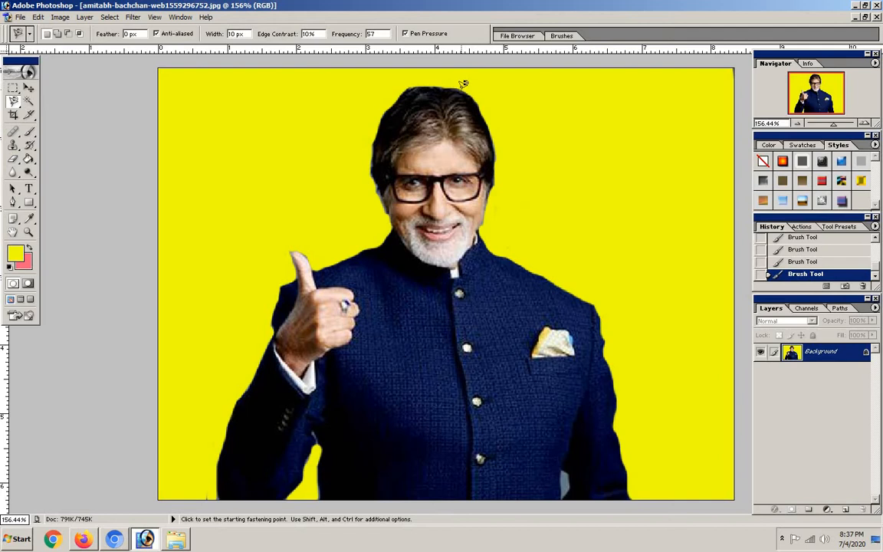
pyautogui.click(462, 85)
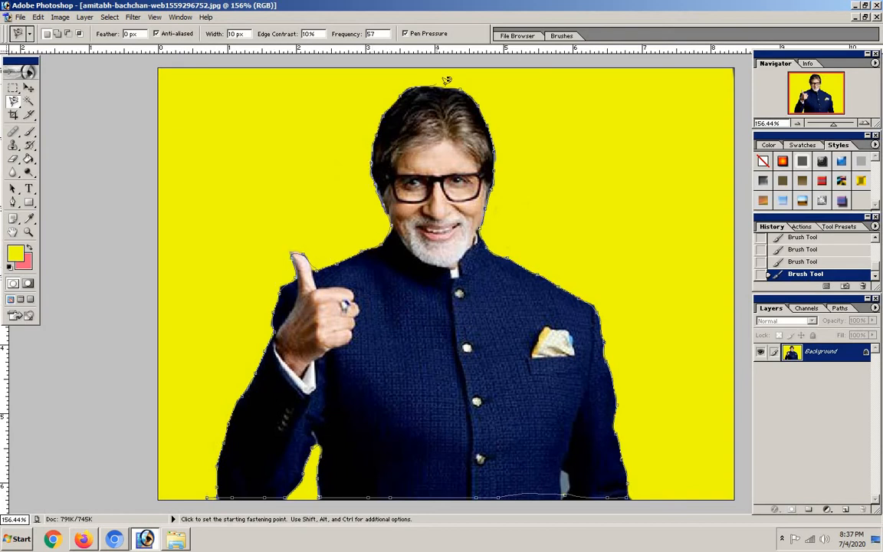
pyautogui.doubleClick(459, 82)
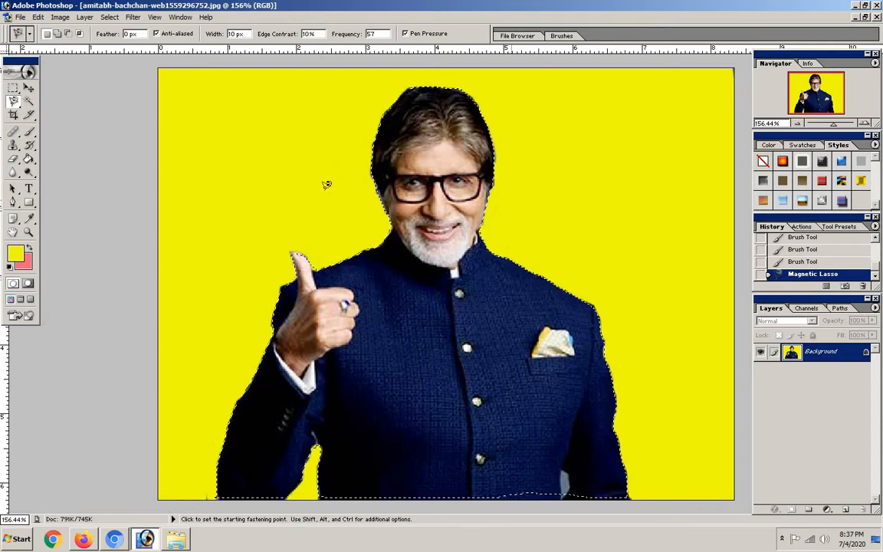
# Invert the selection with Select Inverse so that it covers the background.
pyautogui.click(13, 88)
pyautogui.click(49, 90)
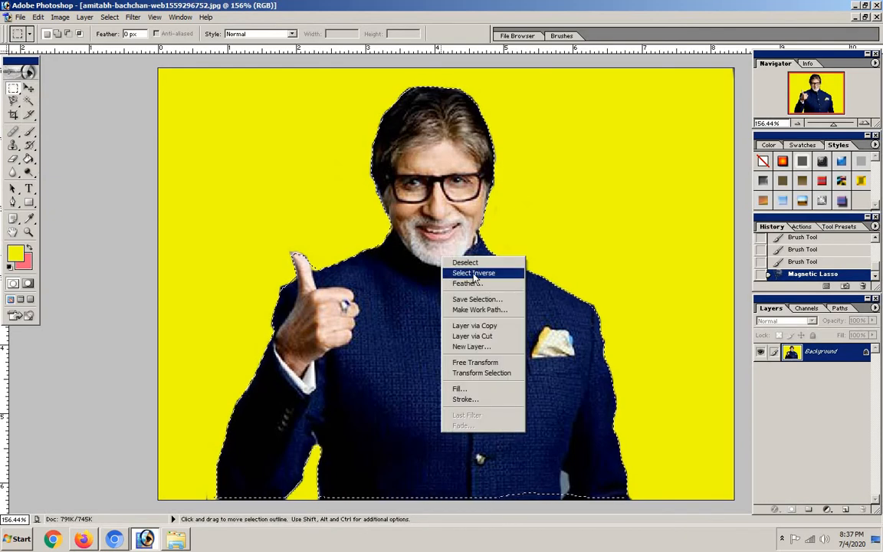
pyautogui.click(474, 274)
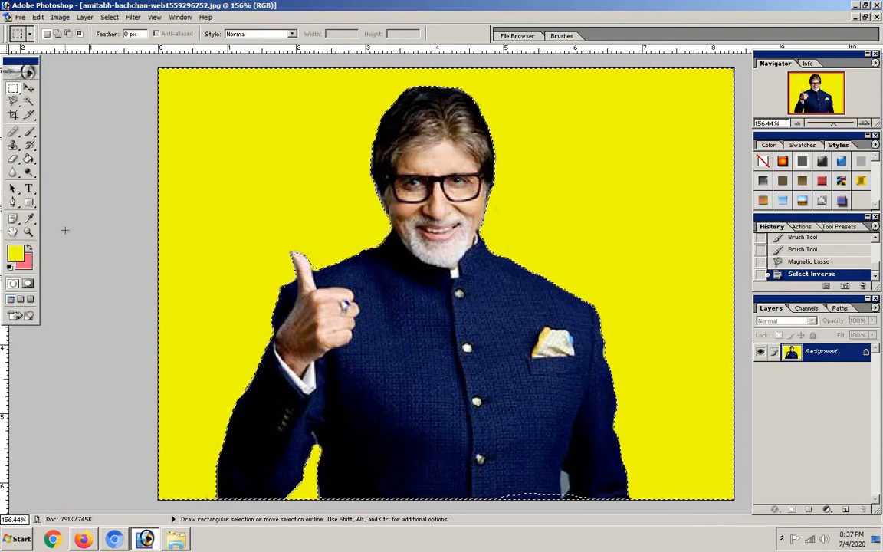
# Swap the foreground colour to pink and paint over the whole selected background with a 50 px brush.
pyautogui.click(29, 249)
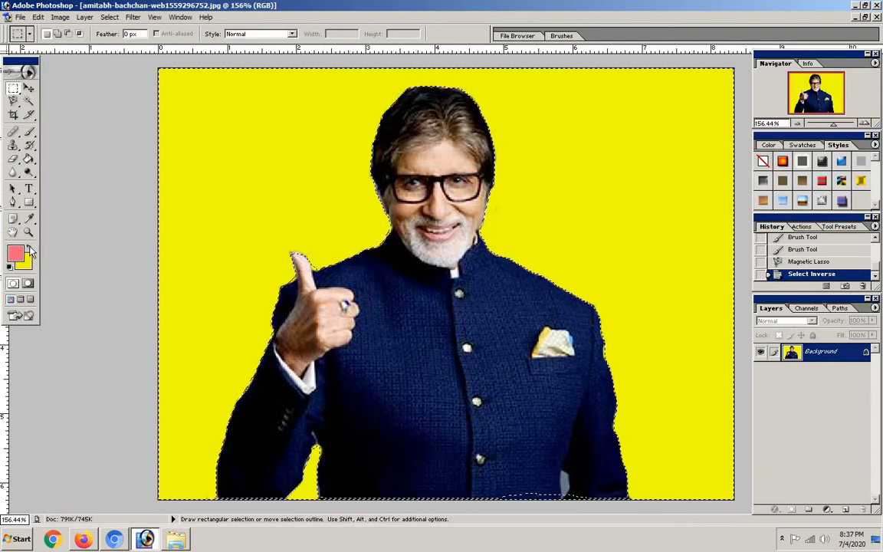
pyautogui.click(28, 158)
pyautogui.click(29, 131)
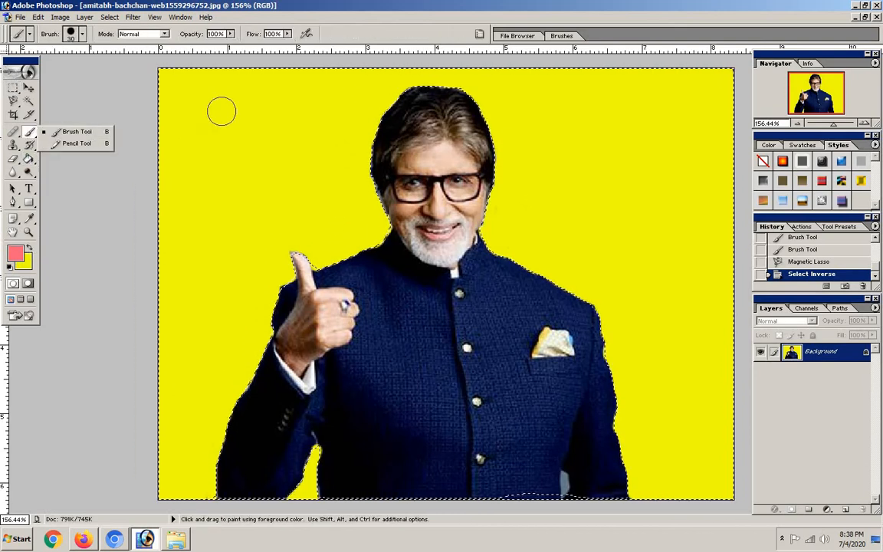
pyautogui.press(']')
pyautogui.press(']')
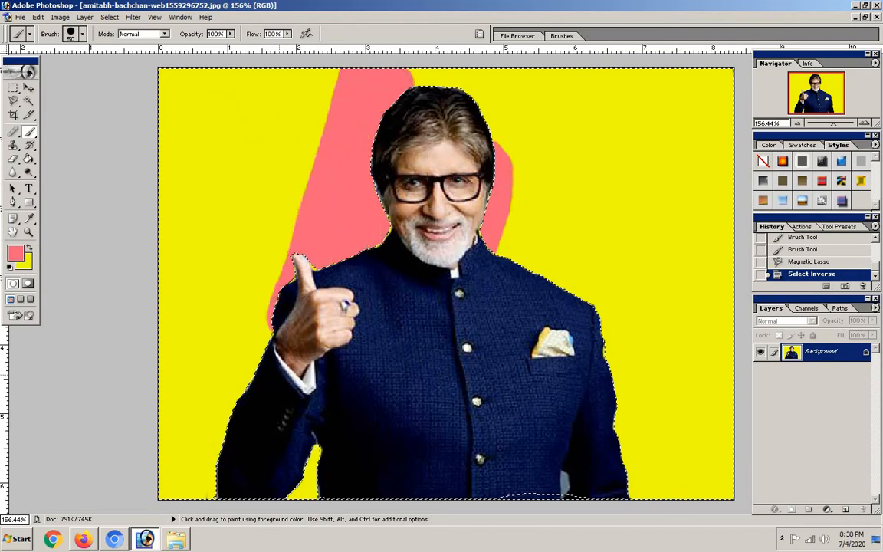
pyautogui.moveTo(281, 90)
pyautogui.mouseDown()
pyautogui.moveTo(120, 154)
pyautogui.moveTo(160, 86)
pyautogui.moveTo(124, 100)
pyautogui.moveTo(165, 328)
pyautogui.moveTo(226, 514)
pyautogui.moveTo(131, 488)
pyautogui.moveTo(228, 436)
pyautogui.moveTo(192, 456)
pyautogui.mouseUp()
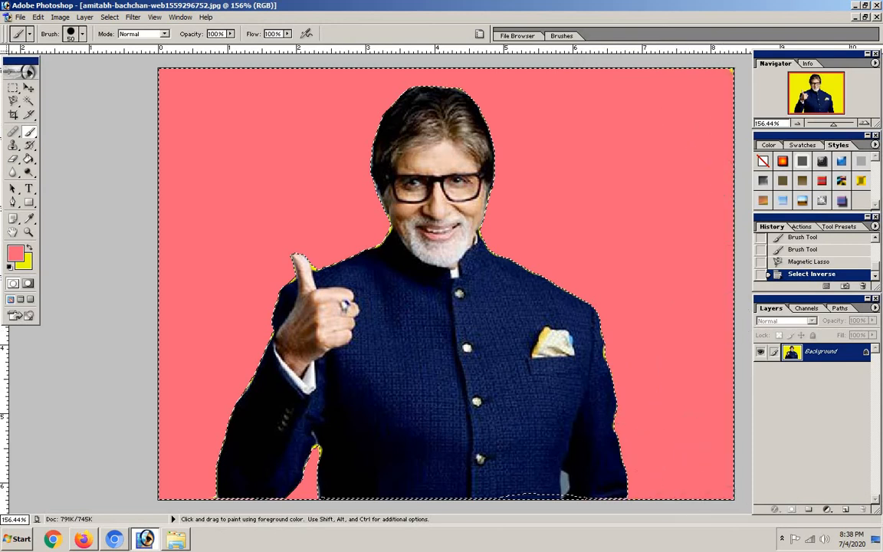
pyautogui.moveTo(541, 502); pyautogui.dragTo(577, 498)
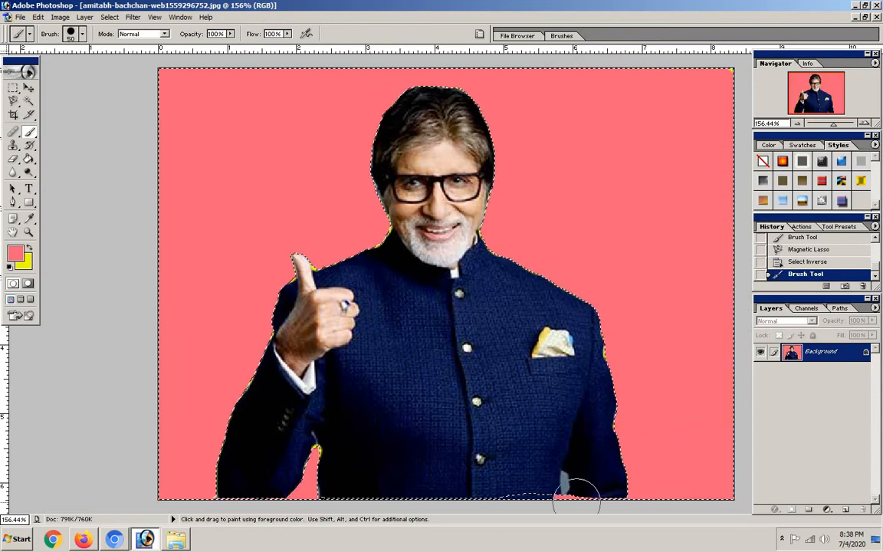
pyautogui.click(732, 71)
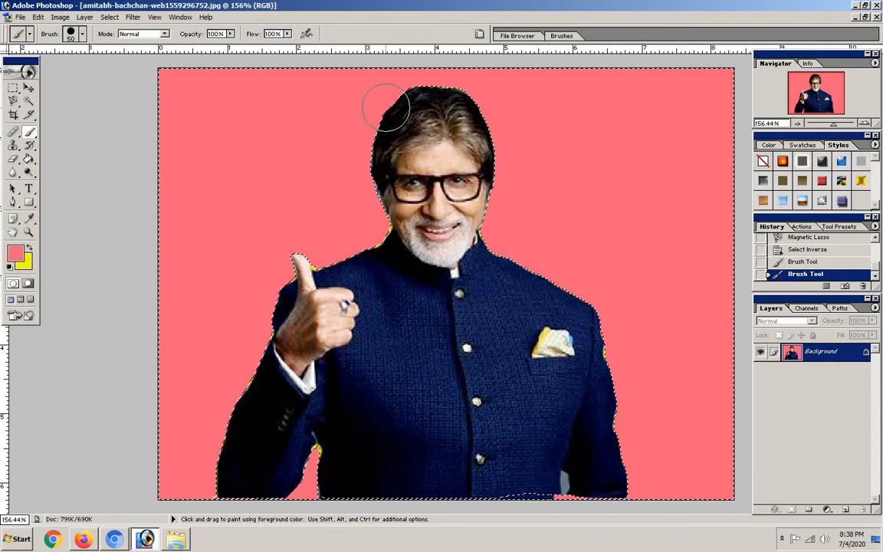
# Swap the foreground colour to yellow, lower the brush opacity to 39%, and paint over the whole selected background.
pyautogui.click(29, 247)
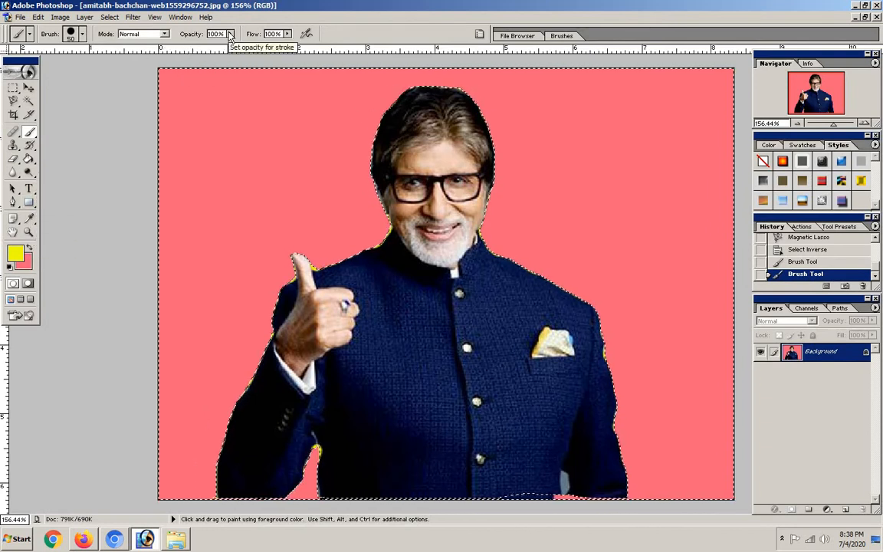
pyautogui.click(230, 35)
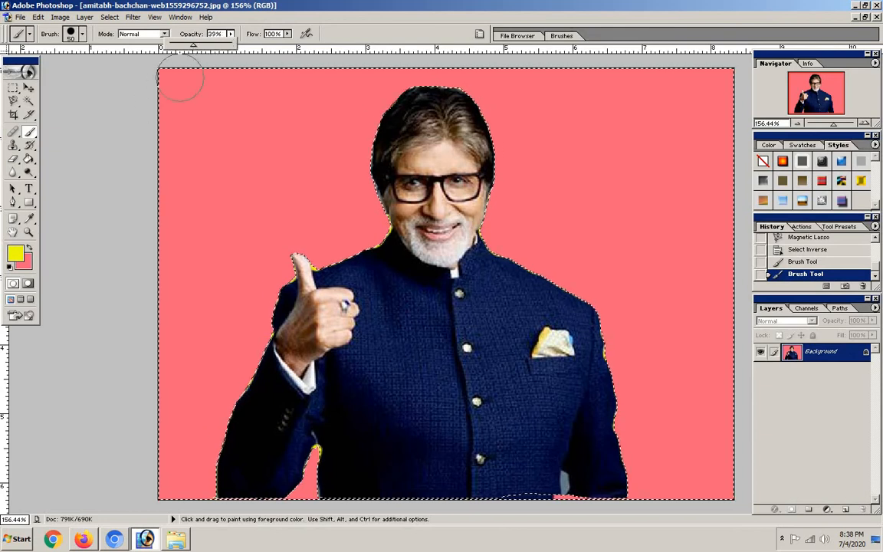
pyautogui.moveTo(181, 78)
pyautogui.mouseDown()
pyautogui.moveTo(167, 240)
pyautogui.moveTo(188, 283)
pyautogui.mouseUp()
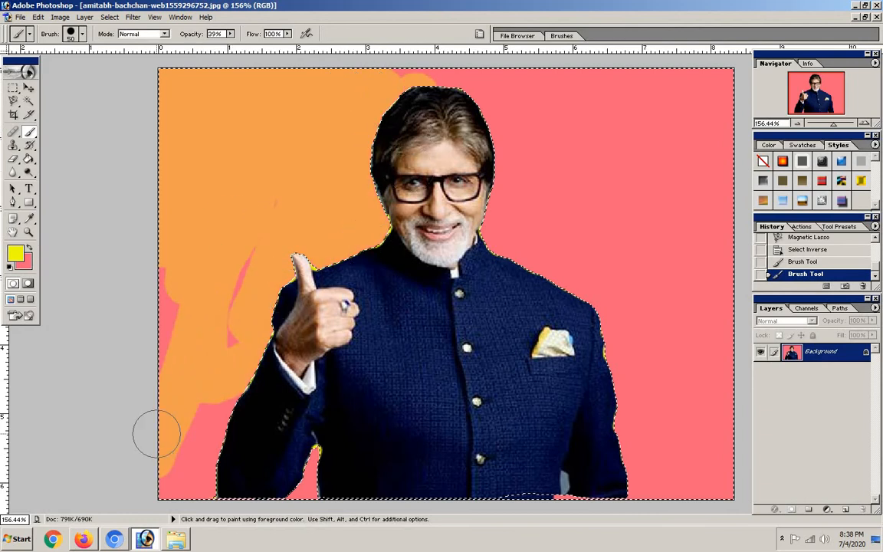
pyautogui.moveTo(156, 433)
pyautogui.mouseDown()
pyautogui.moveTo(138, 302)
pyautogui.moveTo(138, 414)
pyautogui.moveTo(168, 404)
pyautogui.mouseUp()
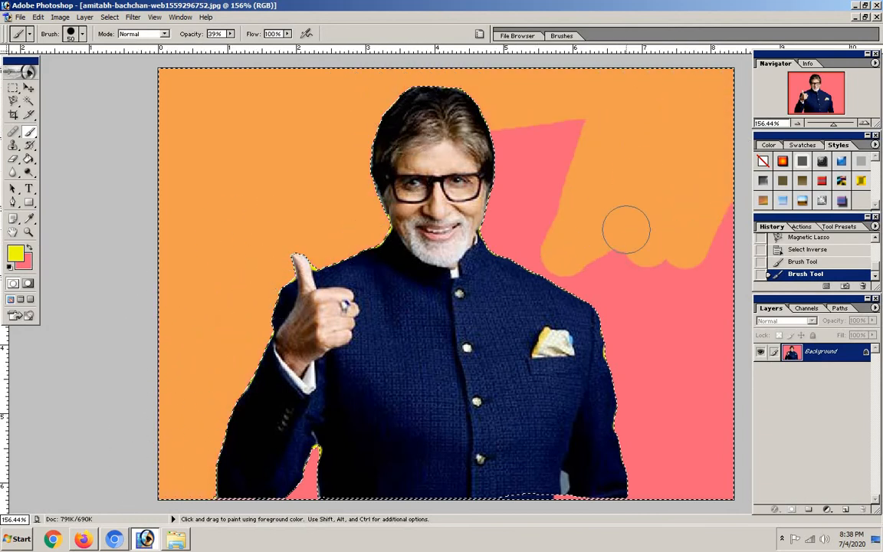
pyautogui.moveTo(607, 300)
pyautogui.mouseDown()
pyautogui.moveTo(665, 260)
pyautogui.moveTo(707, 320)
pyautogui.moveTo(709, 508)
pyautogui.moveTo(646, 398)
pyautogui.moveTo(454, 417)
pyautogui.moveTo(575, 482)
pyautogui.moveTo(514, 473)
pyautogui.moveTo(371, 493)
pyautogui.moveTo(341, 483)
pyautogui.moveTo(284, 503)
pyautogui.moveTo(301, 457)
pyautogui.mouseUp()
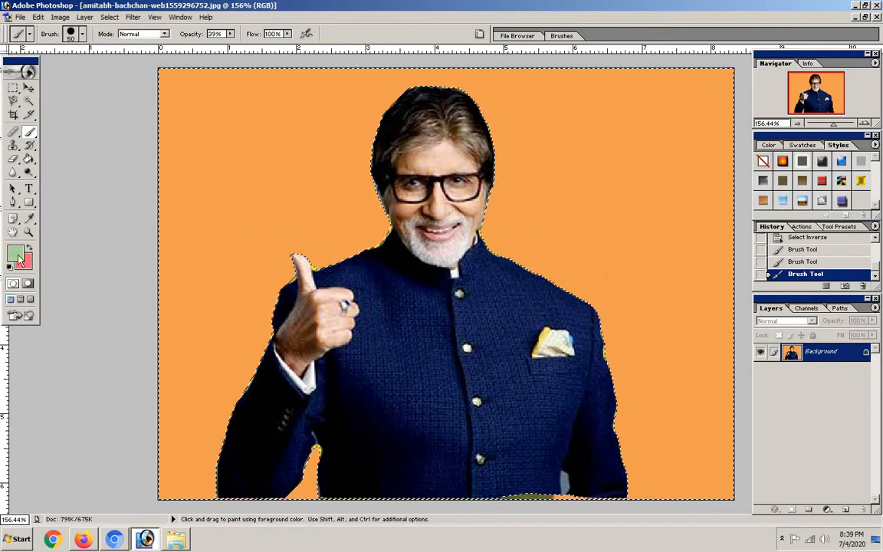
# Set the foreground colour to light green A3D39C and brush over the whole selected background.
pyautogui.click(17, 257)
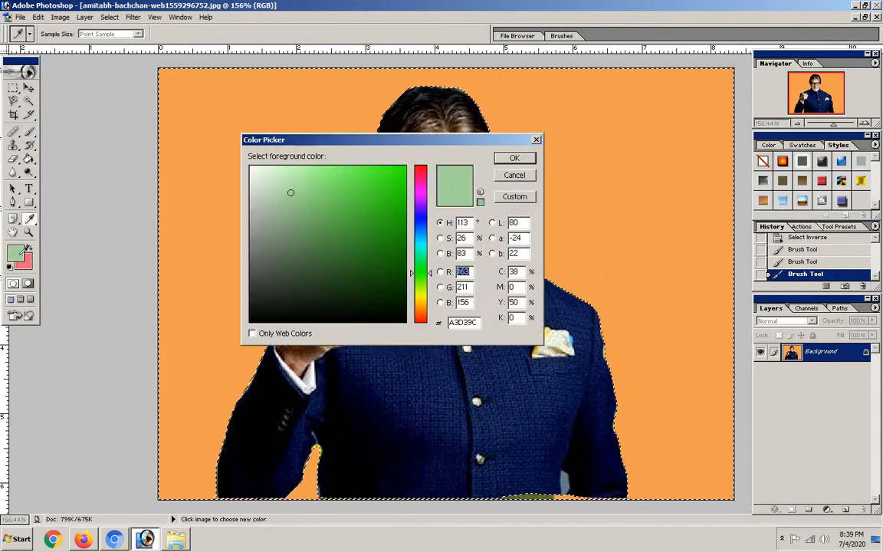
pyautogui.click(509, 159)
pyautogui.moveTo(313, 122)
pyautogui.mouseDown()
pyautogui.moveTo(166, 264)
pyautogui.moveTo(145, 143)
pyautogui.moveTo(97, 268)
pyautogui.moveTo(272, 230)
pyautogui.moveTo(85, 270)
pyautogui.moveTo(258, 135)
pyautogui.mouseUp()
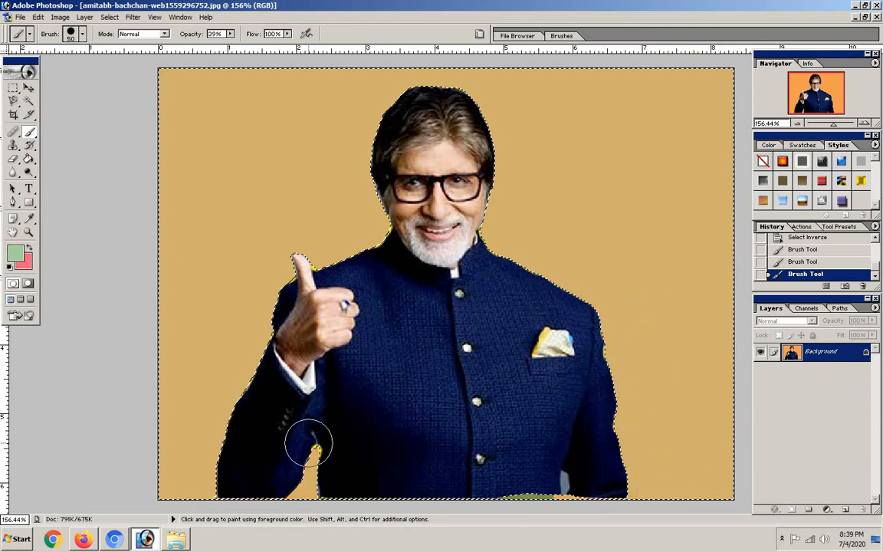
pyautogui.moveTo(309, 443); pyautogui.dragTo(311, 439)
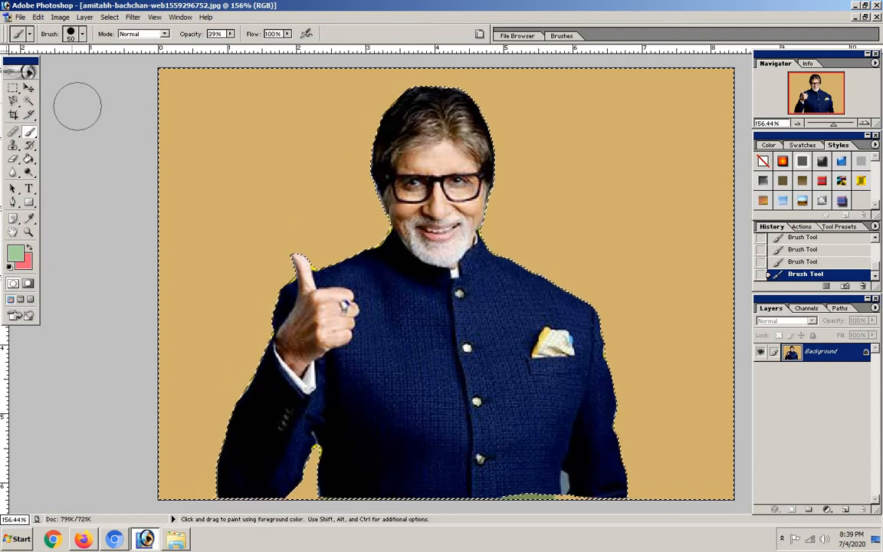
# Invert the selection back to the man with Select Inverse and copy and paste him onto a new layer.
pyautogui.moveTo(17, 89); pyautogui.dragTo(66, 87)
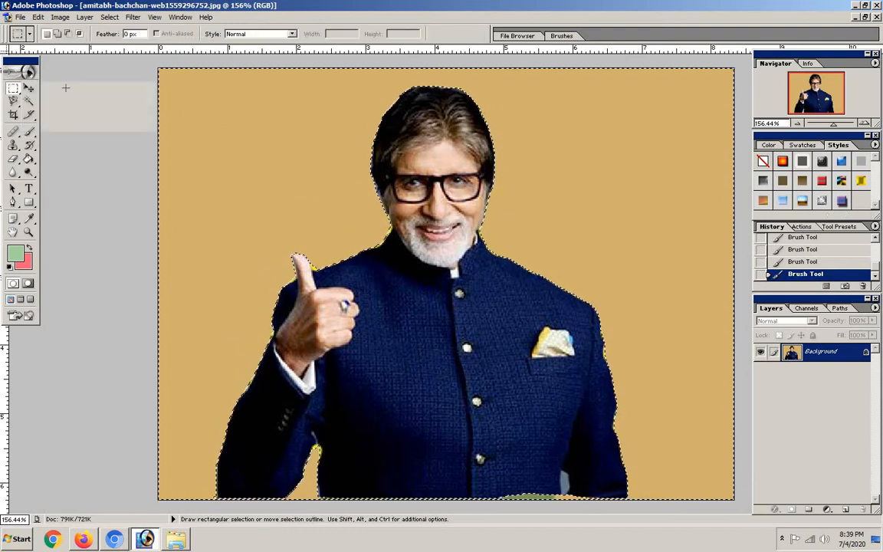
pyautogui.rightClick(234, 142)
pyautogui.click(257, 156)
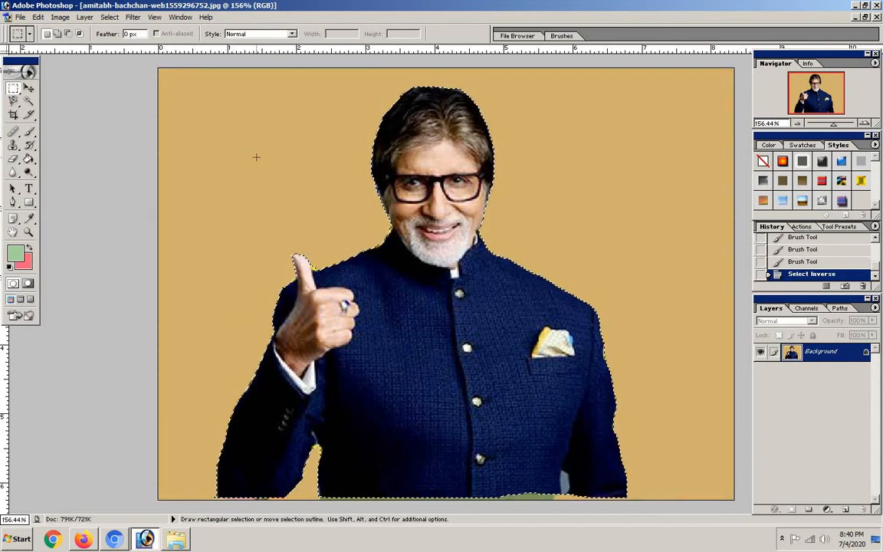
pyautogui.press('v')
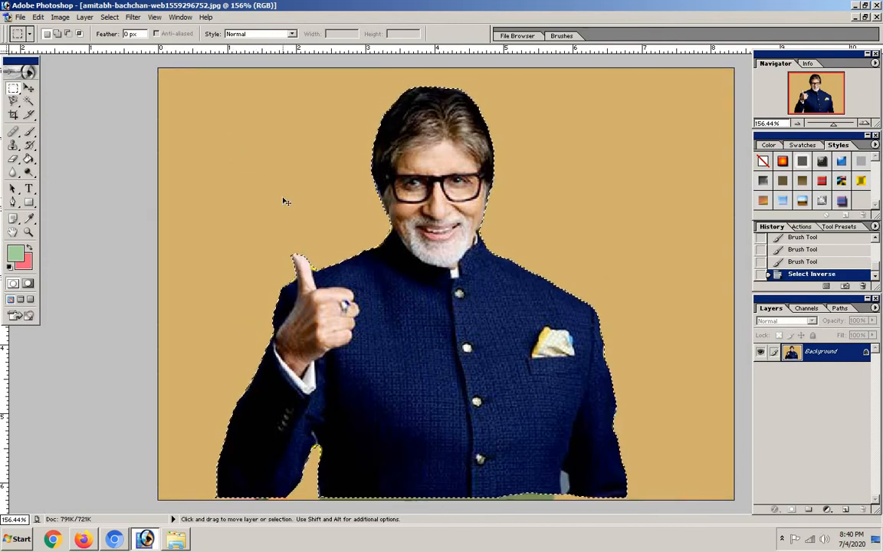
pyautogui.hotkey('ctrl', 'c')
pyautogui.hotkey('ctrl', 'v')
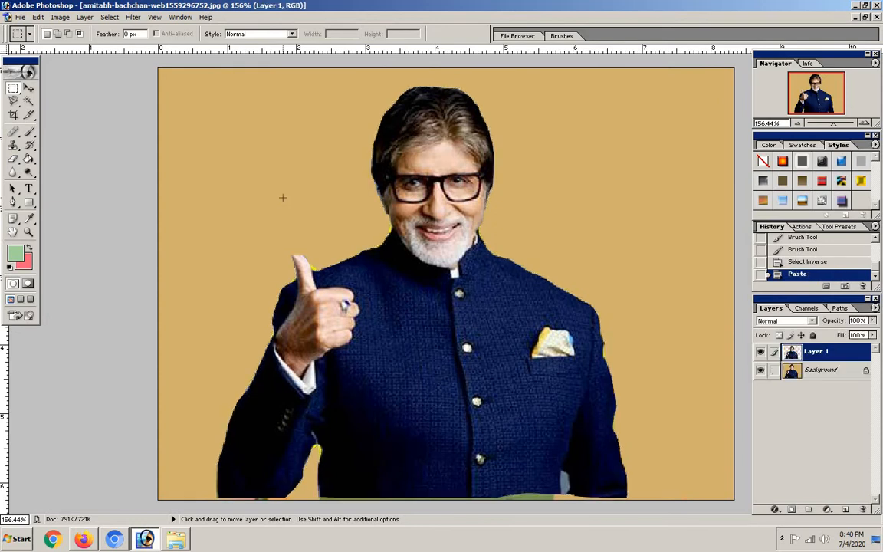
# Move the cut-out man into the rainbow watercolor document and position him left of centre with his whole head inside the image.
pyautogui.click(29, 88)
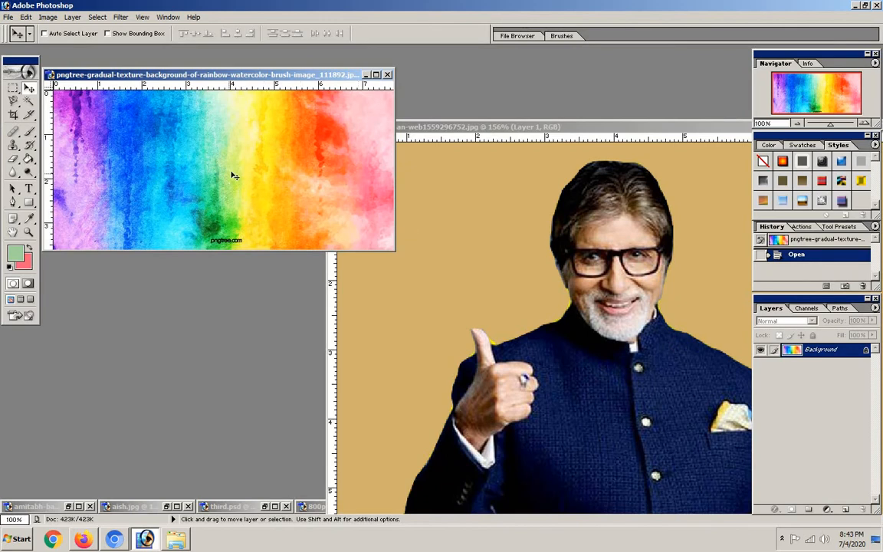
pyautogui.moveTo(551, 339); pyautogui.dragTo(230, 180)
pyautogui.click(375, 75)
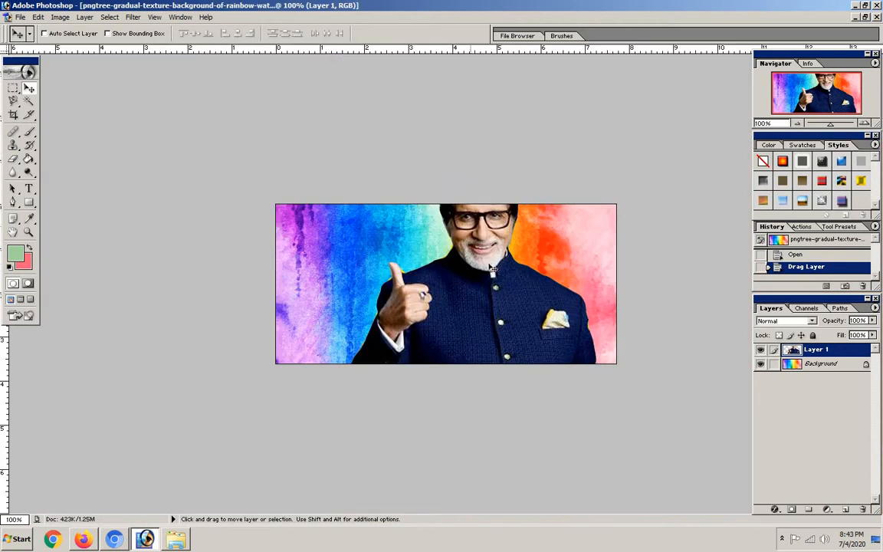
pyautogui.moveTo(494, 285); pyautogui.dragTo(450, 336)
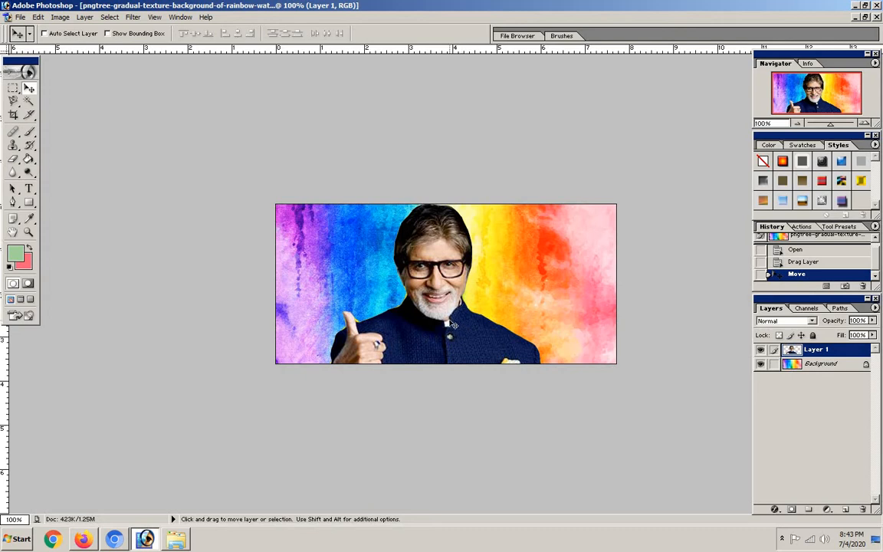
pyautogui.moveTo(461, 327); pyautogui.dragTo(418, 325)
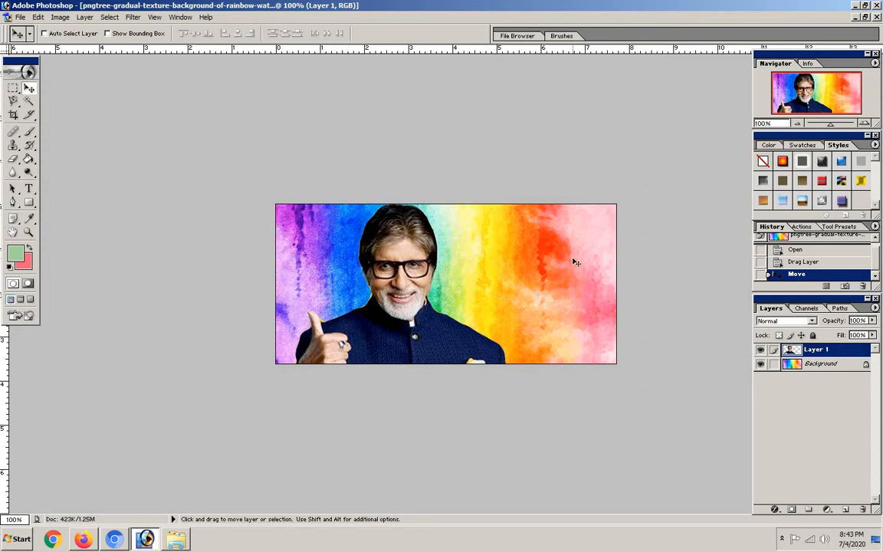
pyautogui.click(866, 17)
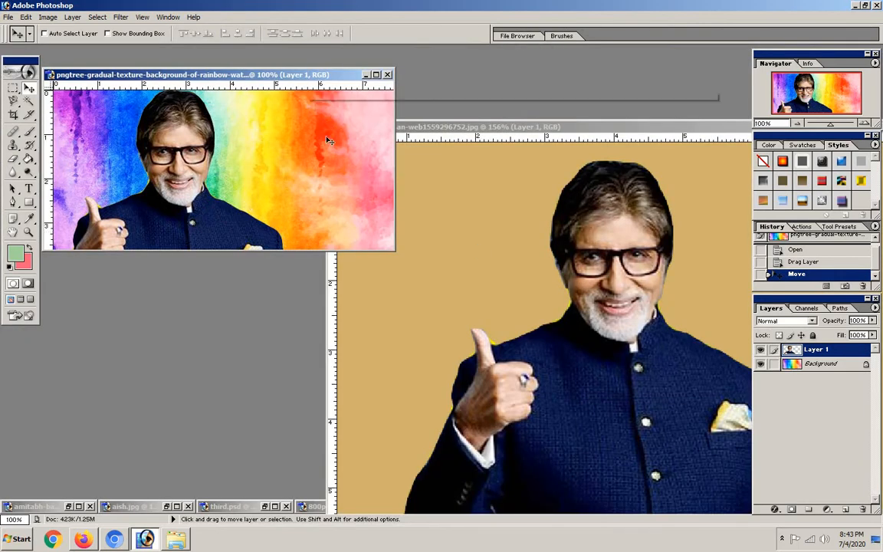
pyautogui.doubleClick(308, 76)
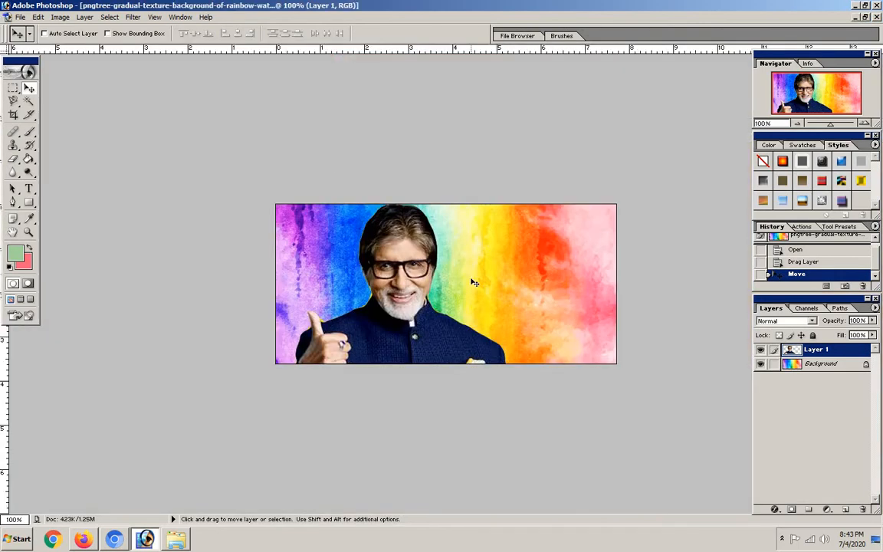
# Duplicate Layer 1 in the rainbow document and place another copy of the man beside him over the red area.
pyautogui.rightClick(824, 350)
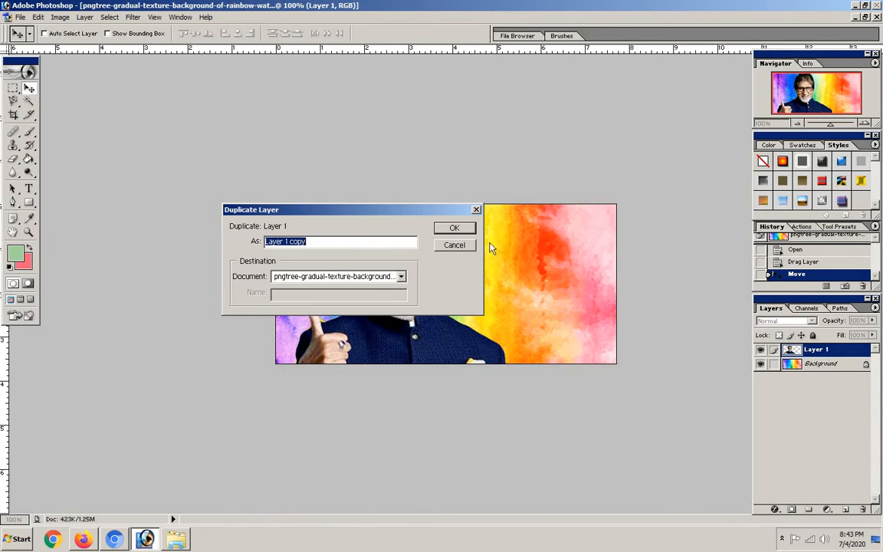
pyautogui.click(454, 227)
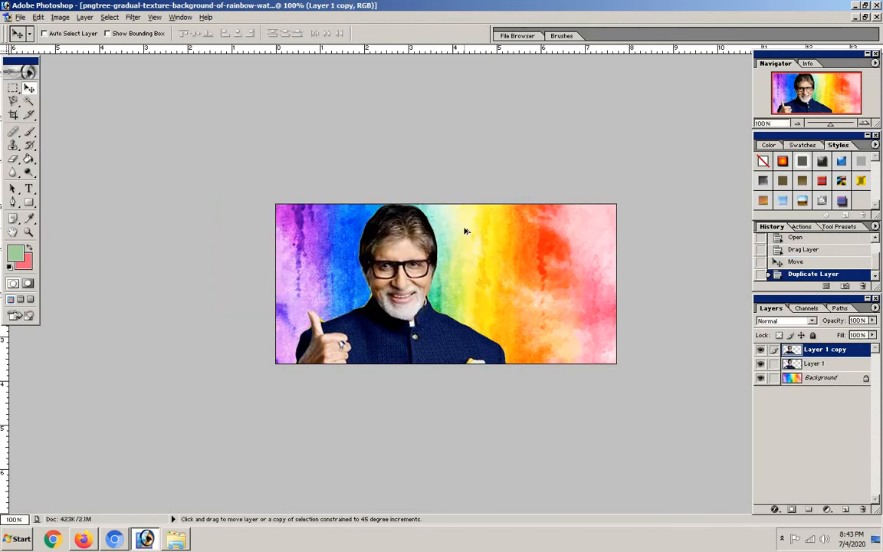
pyautogui.moveTo(403, 242); pyautogui.dragTo(533, 253)
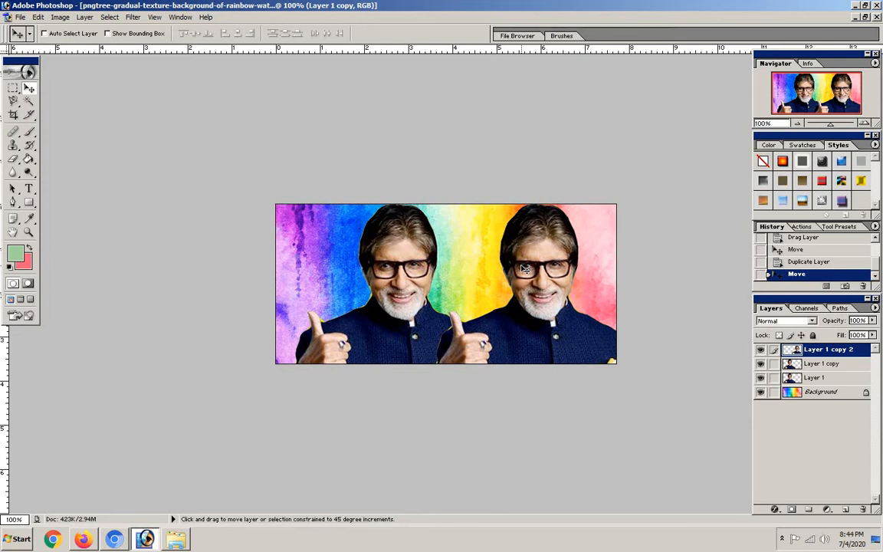
# Save the rainbow composite to the Desktop as amitg in Photoshop format and return to the maximized portrait document.
pyautogui.click(22, 17)
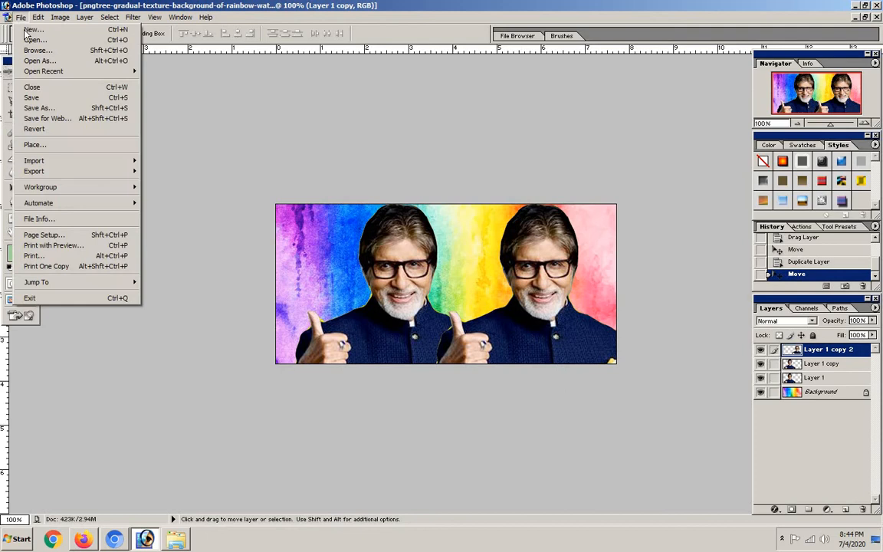
pyautogui.click(31, 91)
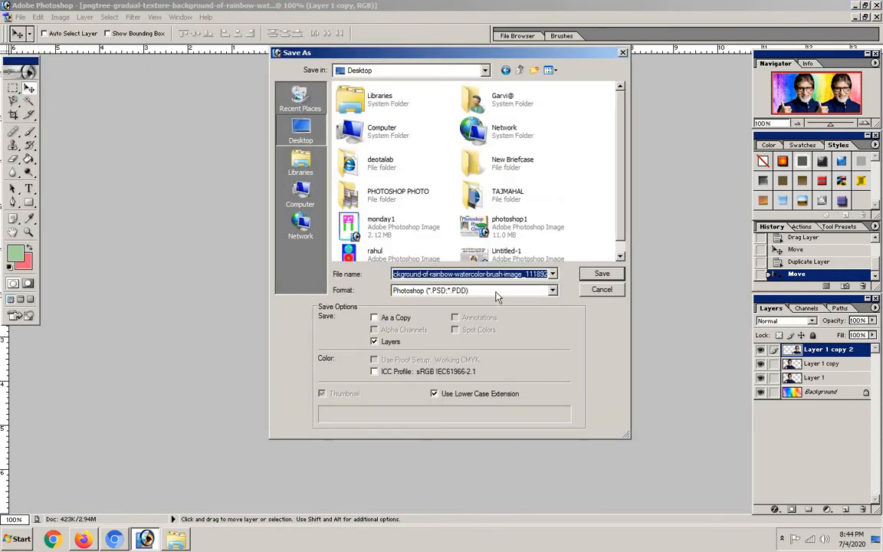
pyautogui.write('amitg')
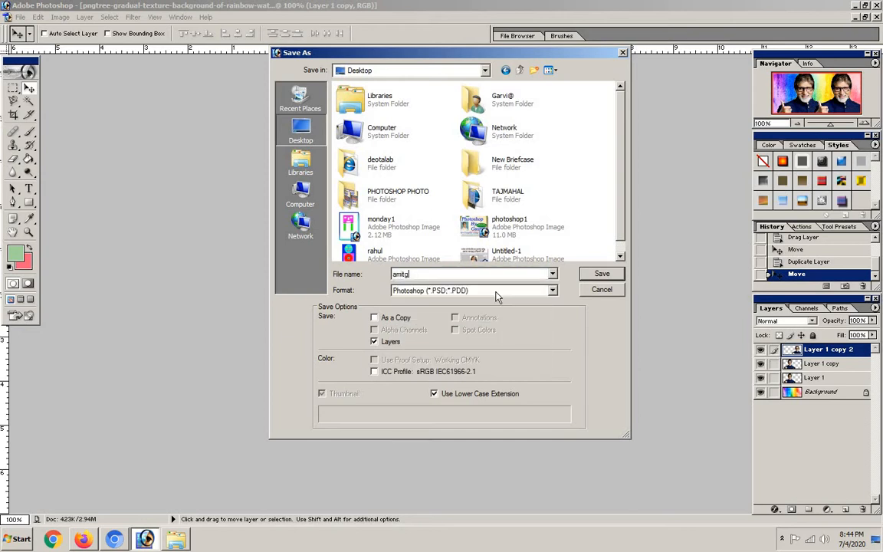
pyautogui.press('Return')
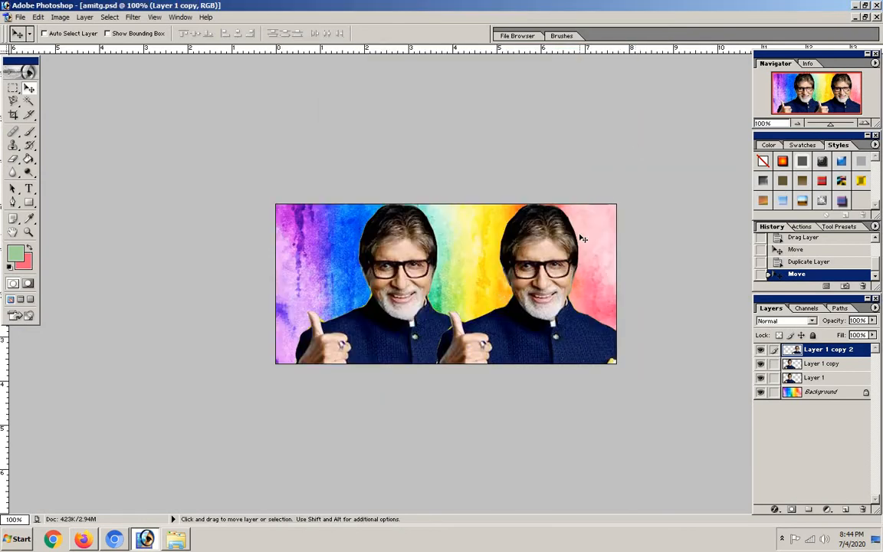
pyautogui.click(854, 18)
pyautogui.doubleClick(702, 127)
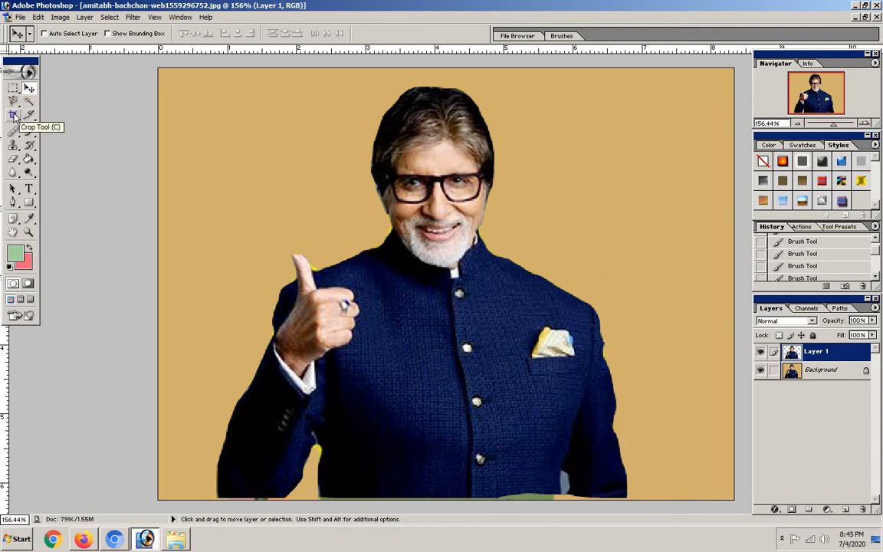
# Crop the portrait to an upright frame around the man's head and chest.
pyautogui.click(13, 115)
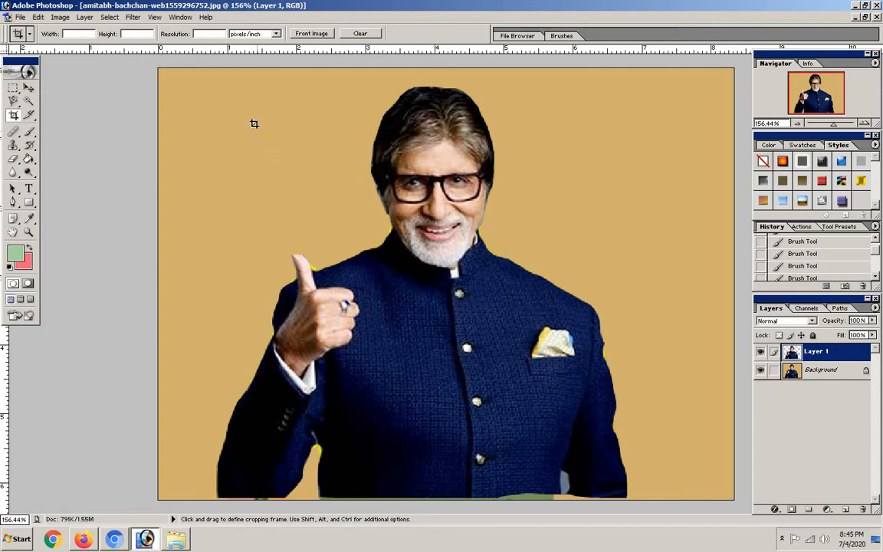
pyautogui.moveTo(252, 116)
pyautogui.mouseDown()
pyautogui.moveTo(365, 207)
pyautogui.moveTo(506, 354)
pyautogui.moveTo(521, 426)
pyautogui.mouseUp()
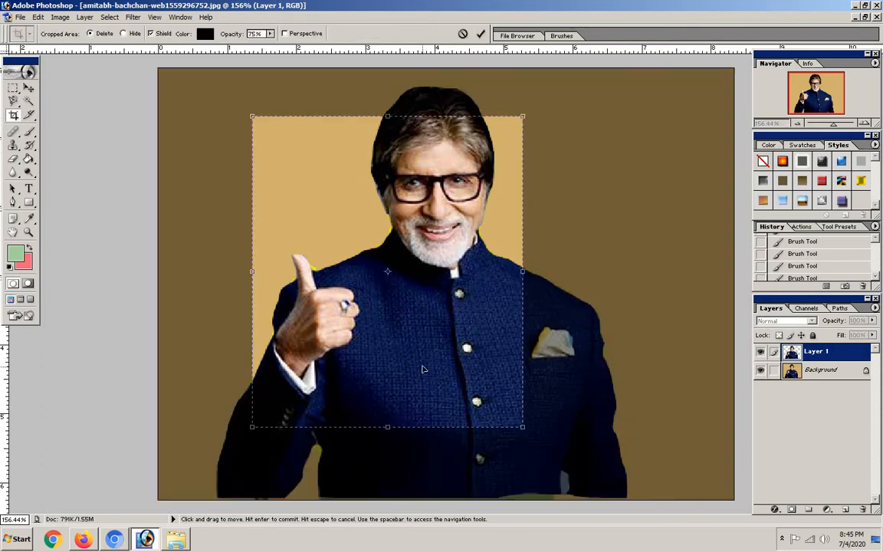
pyautogui.moveTo(421, 366)
pyautogui.mouseDown()
pyautogui.moveTo(477, 327)
pyautogui.moveTo(470, 329)
pyautogui.mouseUp()
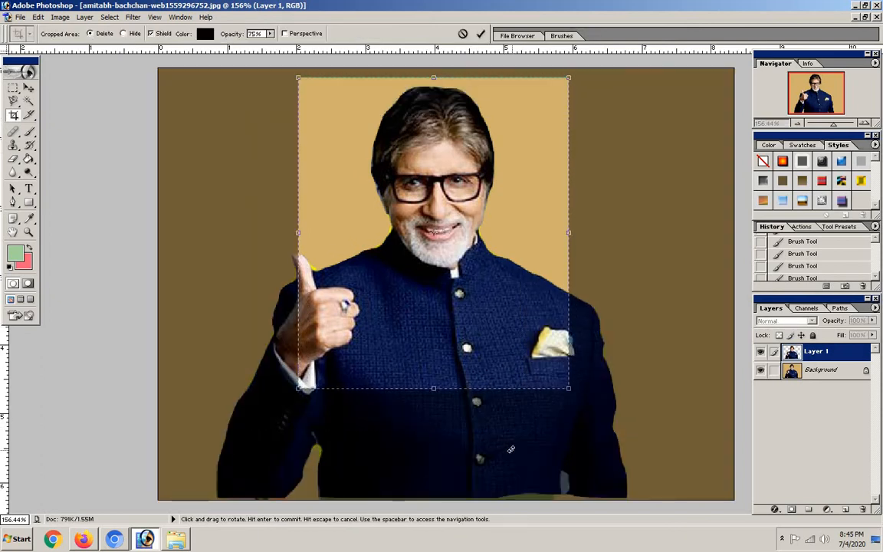
pyautogui.press('Return')
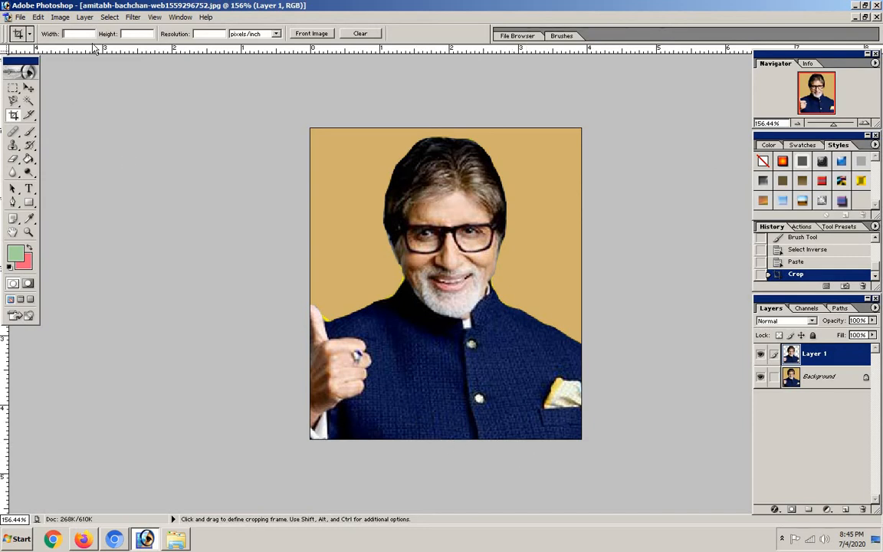
# Set the Crop tool's width to 1.2 in, height to 1.5 in and resolution to 300 pixels/inch.
pyautogui.write('1.1')
pyautogui.write('1.4')
pyautogui.click(78, 32)
pyautogui.write('1.2')
pyautogui.press('Tab')
pyautogui.write('1.5')
pyautogui.click(210, 33)
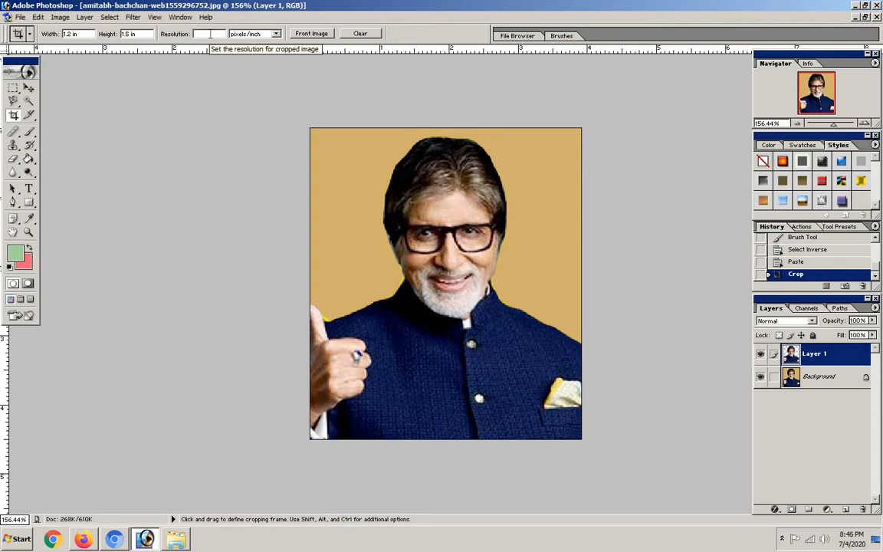
pyautogui.write('300')
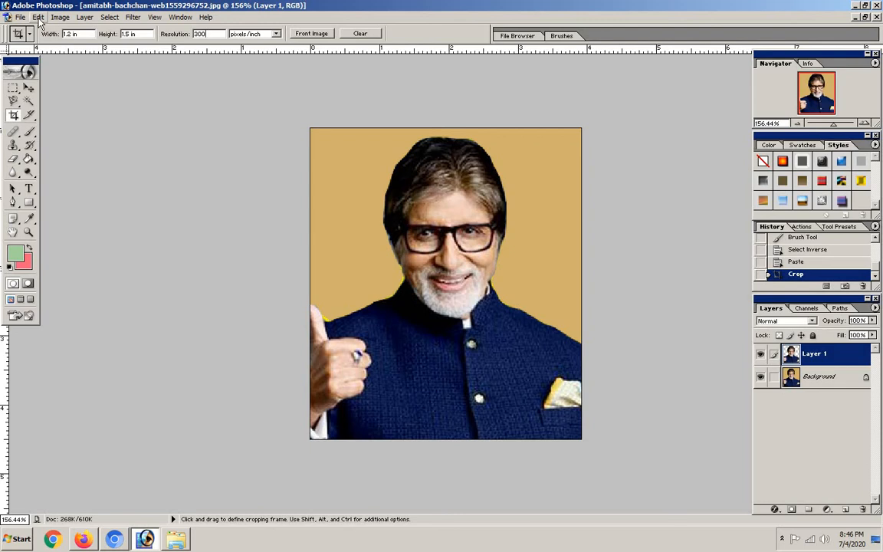
# Undo the last crop of the portrait.
pyautogui.click(39, 18)
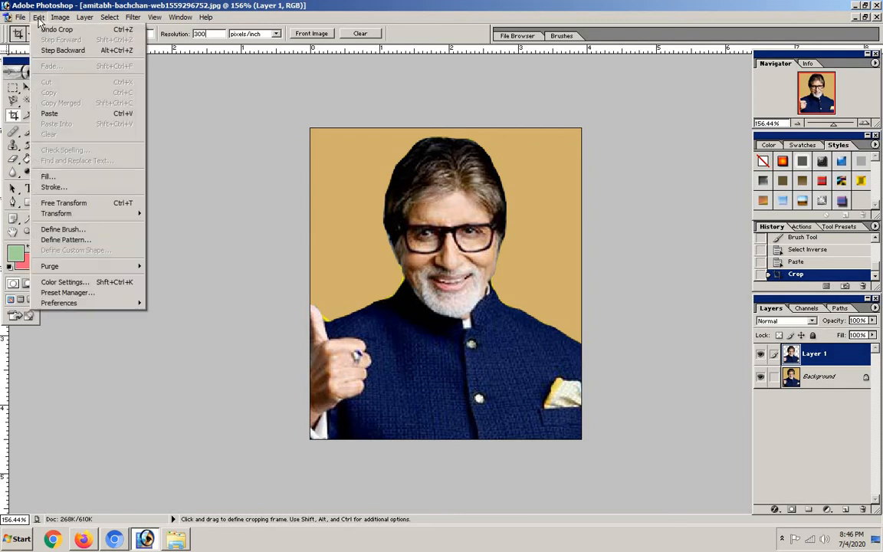
pyautogui.click(89, 30)
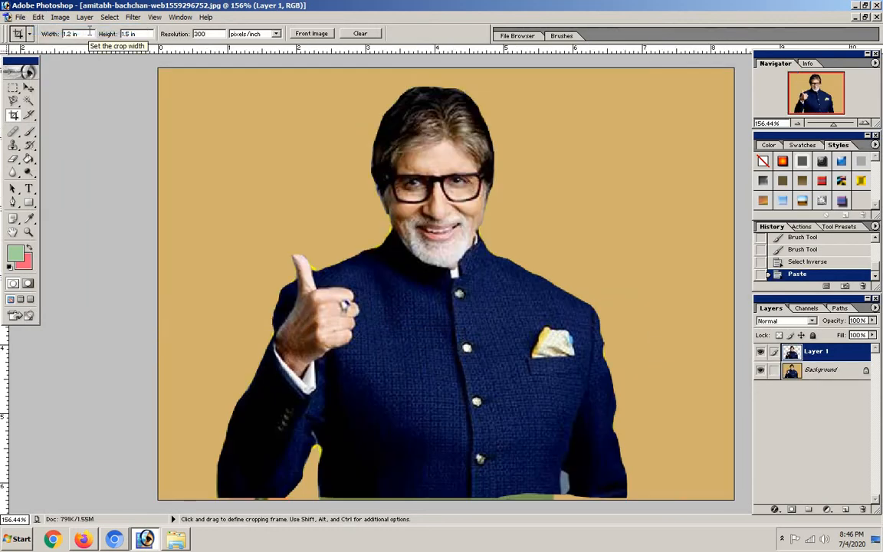
pyautogui.click(38, 17)
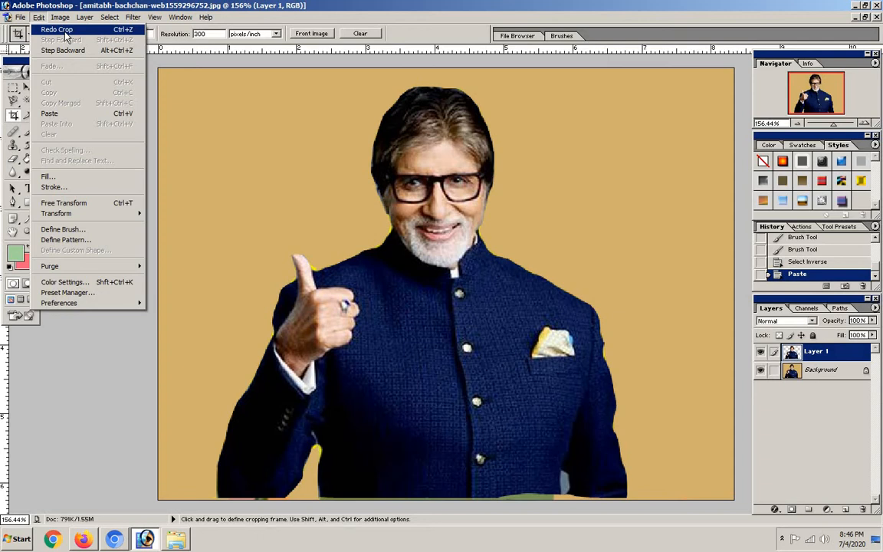
# Redo the portrait's crop and undo it again to restore the full picture.
pyautogui.click(65, 33)
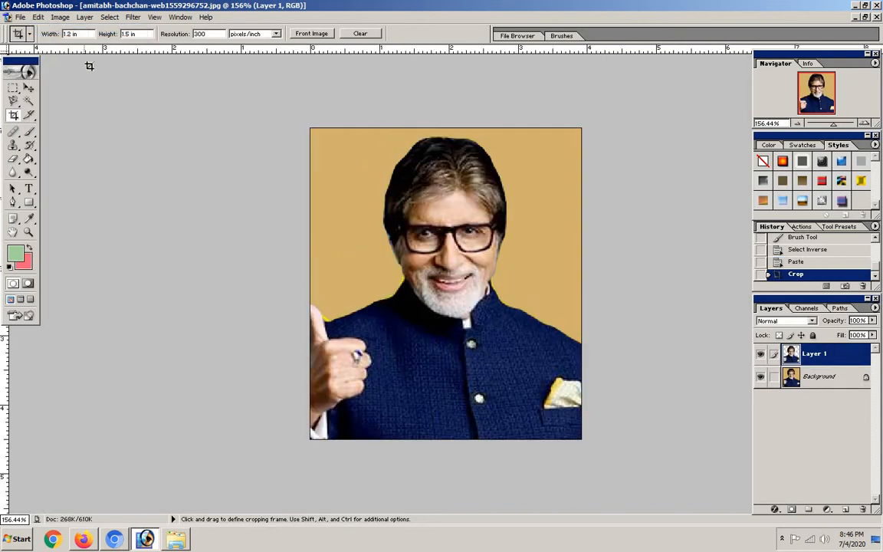
pyautogui.click(42, 17)
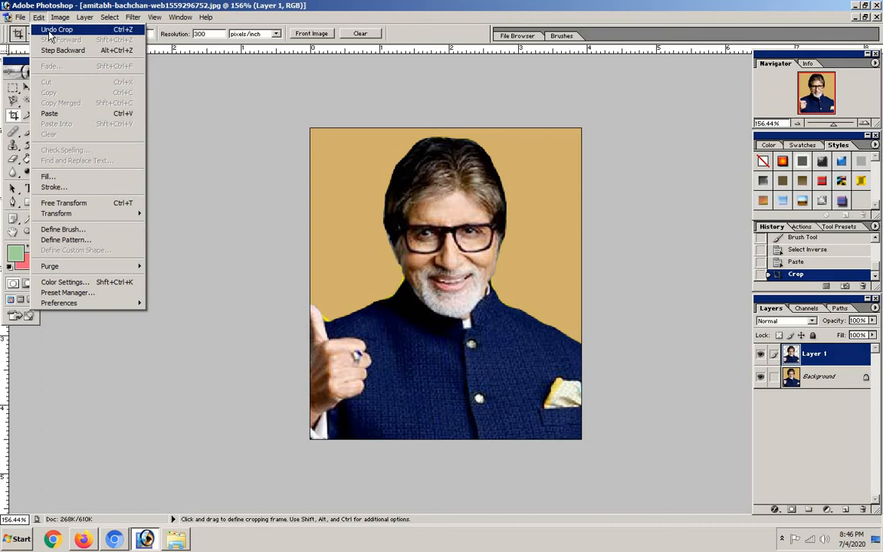
pyautogui.click(148, 112)
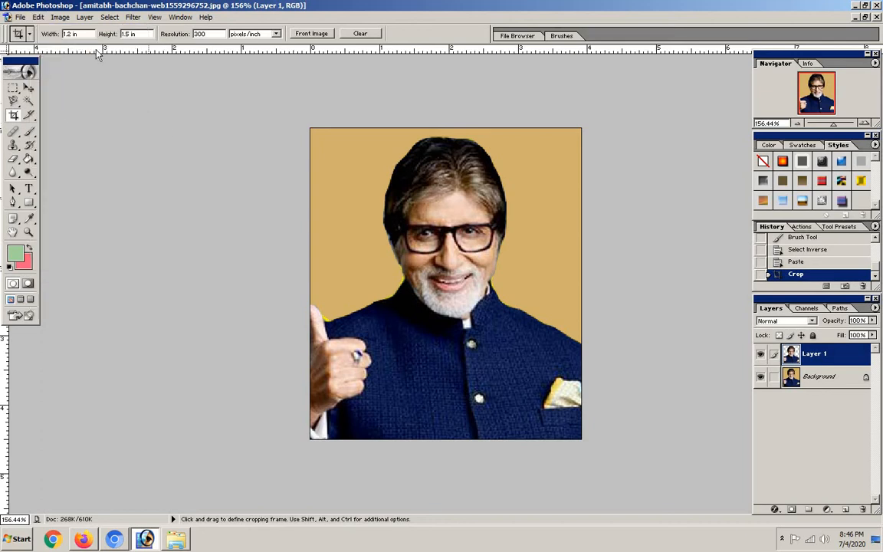
pyautogui.click(42, 17)
pyautogui.click(217, 161)
pyautogui.hotkey('ctrl', 'z')
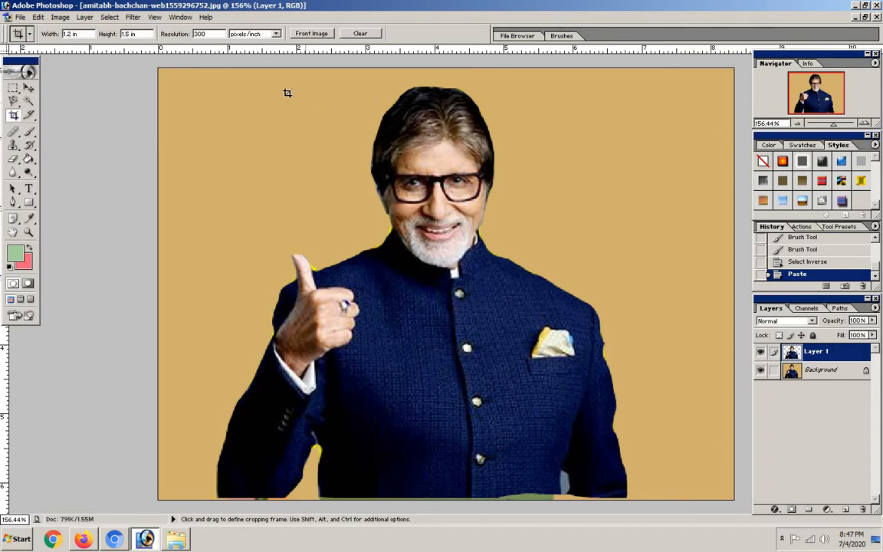
pyautogui.moveTo(278, 84); pyautogui.dragTo(499, 360)
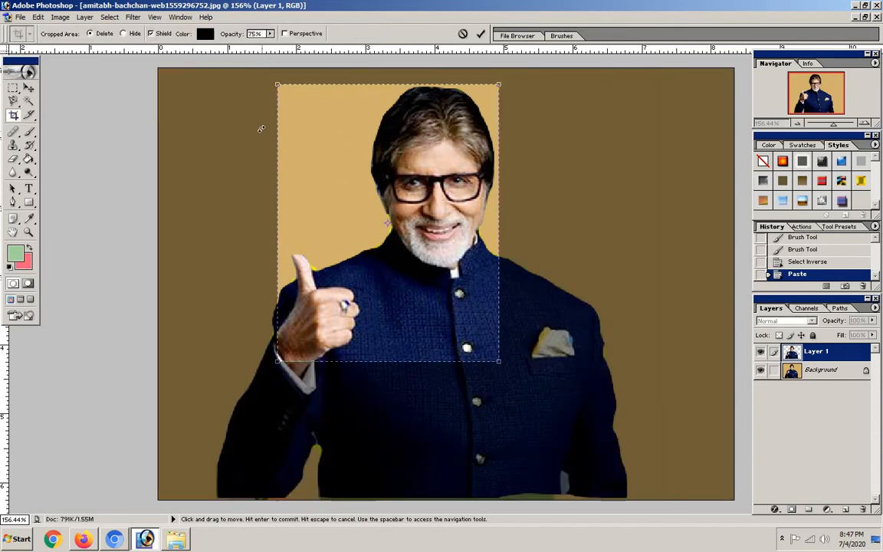
pyautogui.rightClick(569, 162)
pyautogui.click(588, 185)
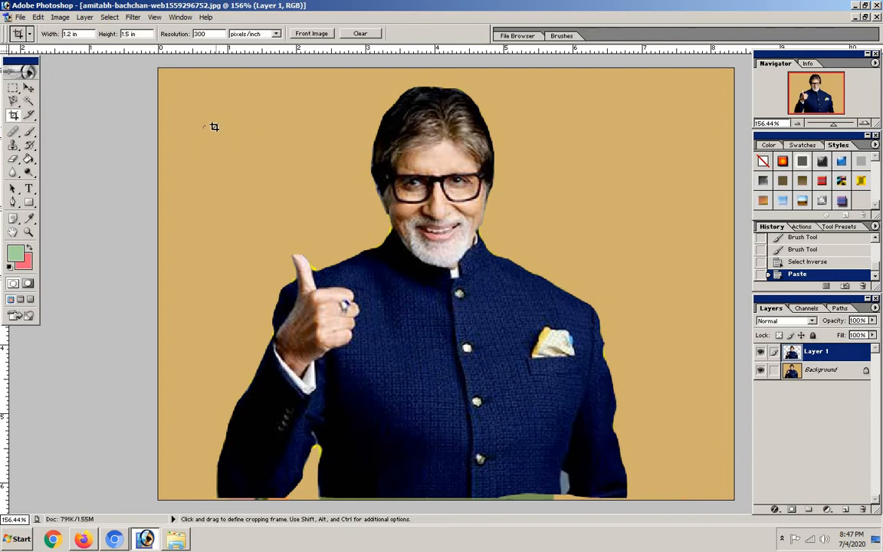
# Crop the portrait at 1.2 x 1.5 in around the head and chest, keeping the raised thumb and pocket square inside the frame.
pyautogui.moveTo(229, 125)
pyautogui.mouseDown()
pyautogui.moveTo(299, 134)
pyautogui.moveTo(258, 173)
pyautogui.moveTo(297, 228)
pyautogui.moveTo(296, 243)
pyautogui.moveTo(354, 314)
pyautogui.mouseUp()
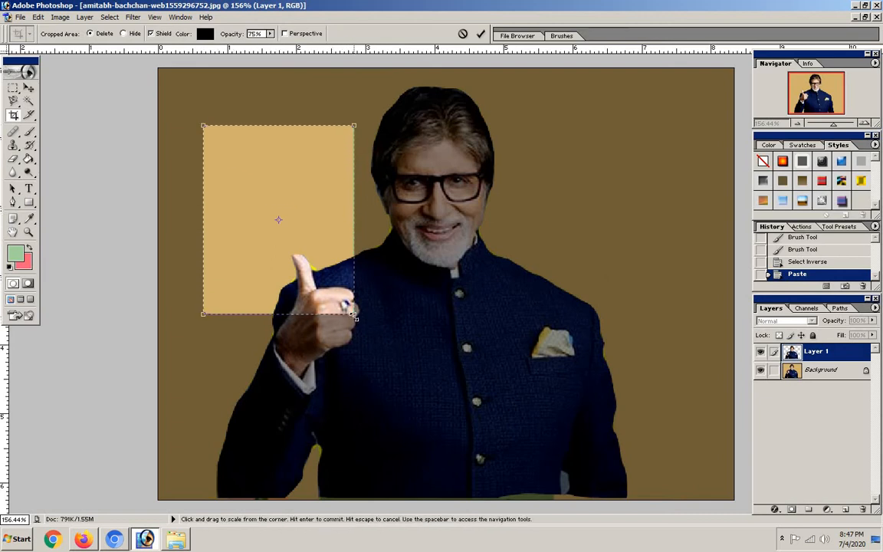
pyautogui.moveTo(352, 316); pyautogui.dragTo(416, 390)
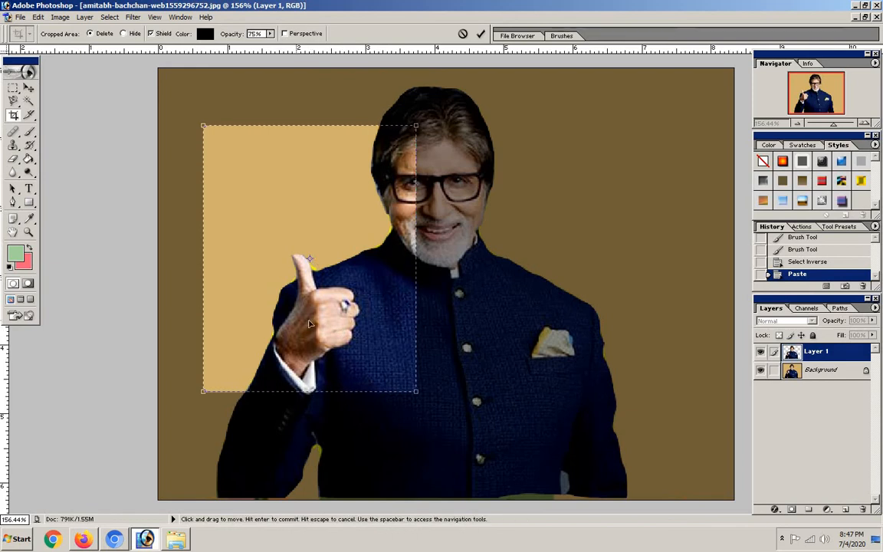
pyautogui.moveTo(307, 286); pyautogui.dragTo(354, 281)
pyautogui.moveTo(328, 310); pyautogui.dragTo(360, 271)
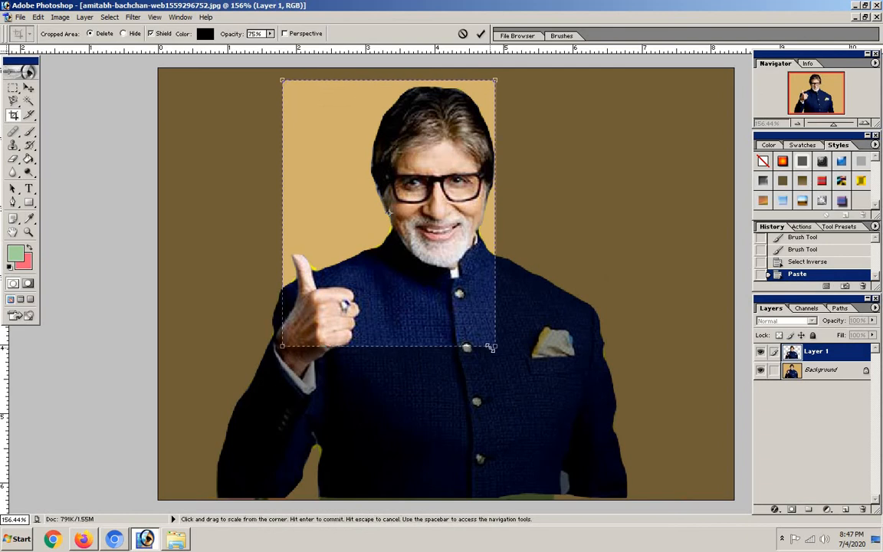
pyautogui.moveTo(495, 345); pyautogui.dragTo(575, 445)
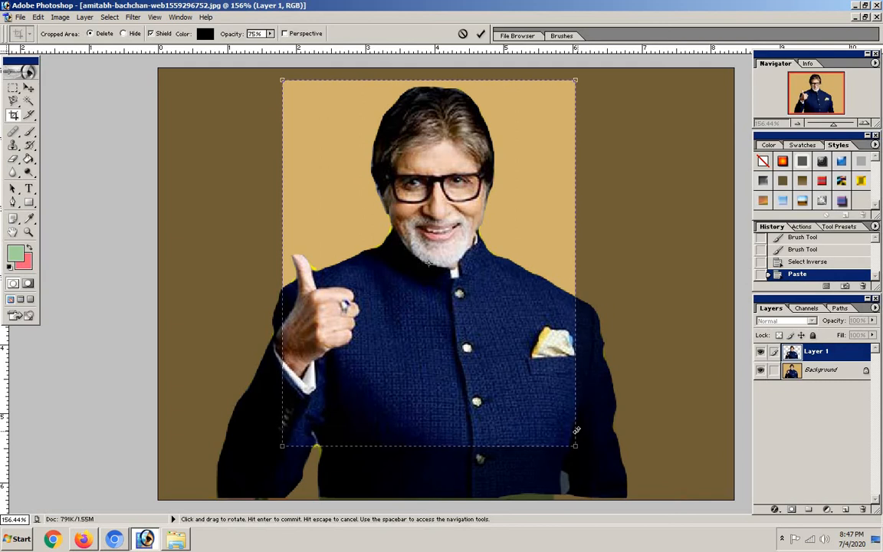
pyautogui.moveTo(520, 398); pyautogui.dragTo(527, 396)
pyautogui.press('Return')
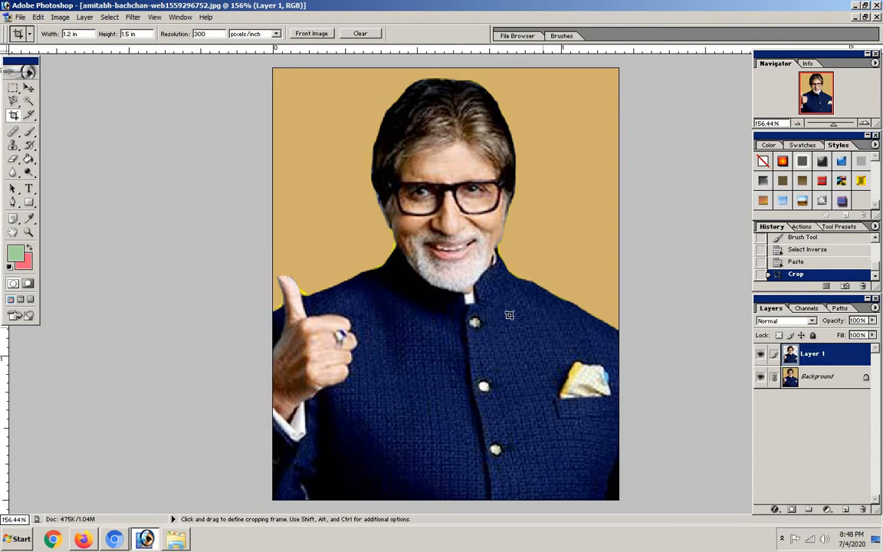
# Merge the portrait's visible layers and restore its document to a floating window moved aside.
pyautogui.click(29, 88)
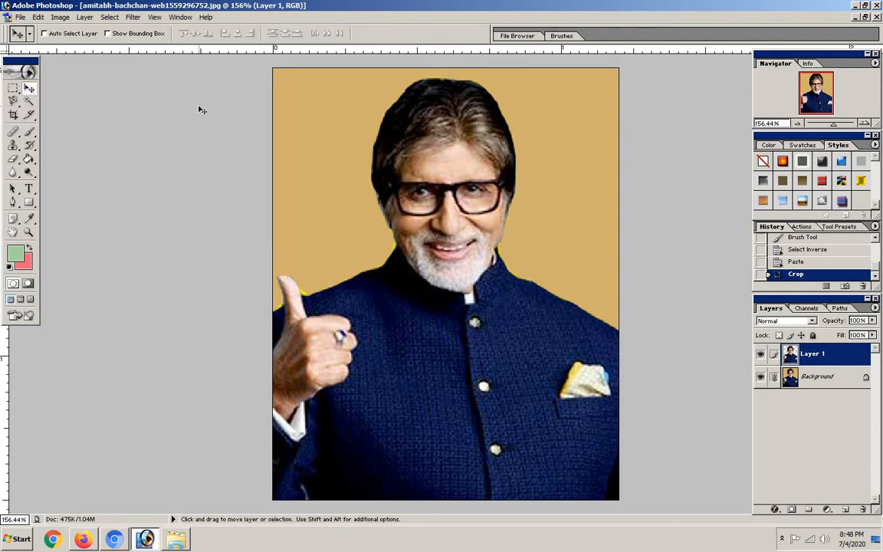
pyautogui.click(85, 17)
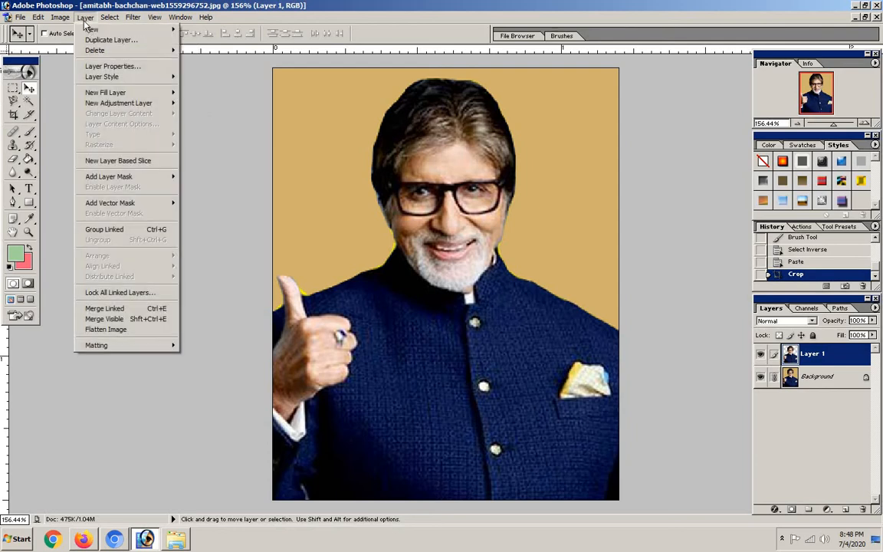
pyautogui.click(105, 319)
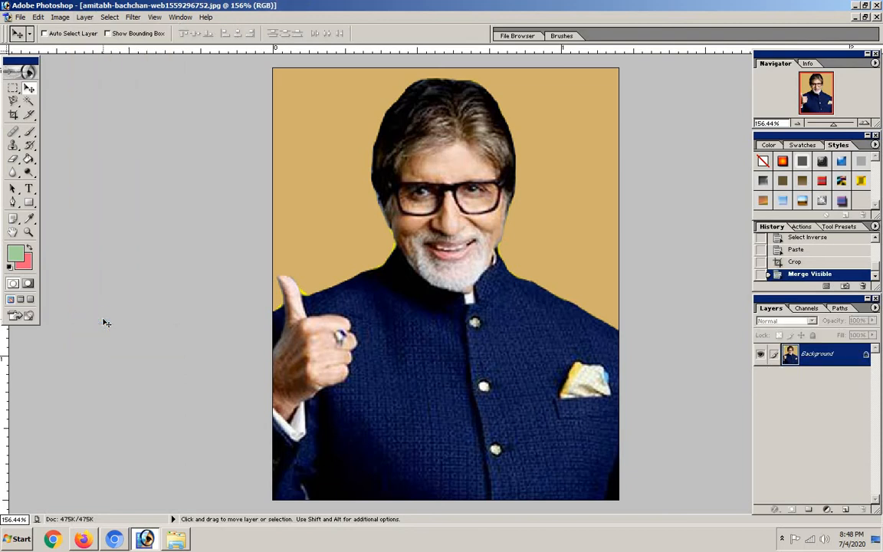
pyautogui.click(865, 17)
pyautogui.moveTo(633, 128); pyautogui.dragTo(234, 89)
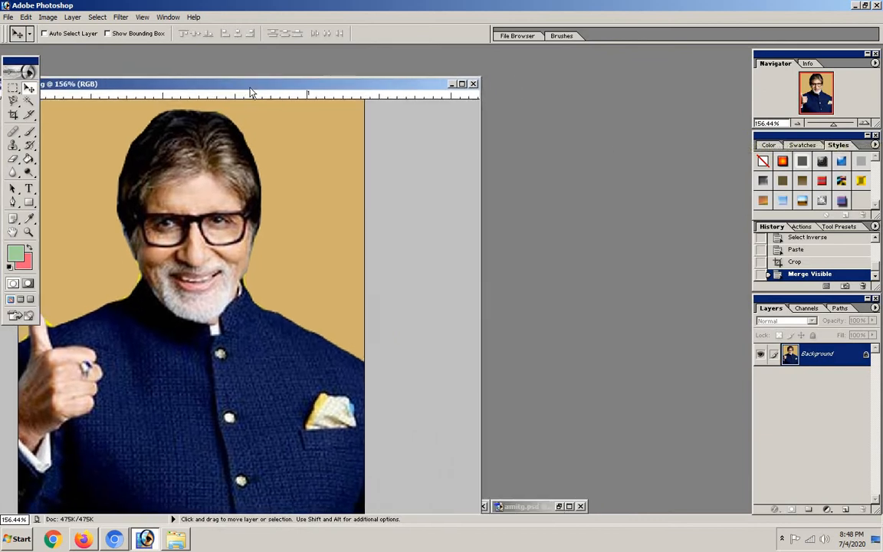
# Create an A4 document filled with the background color and close it.
pyautogui.click(8, 18)
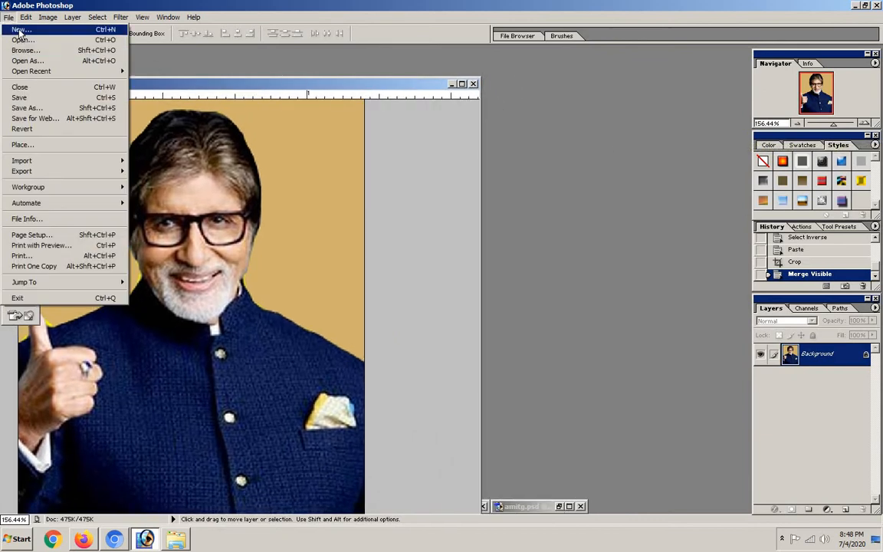
pyautogui.click(20, 31)
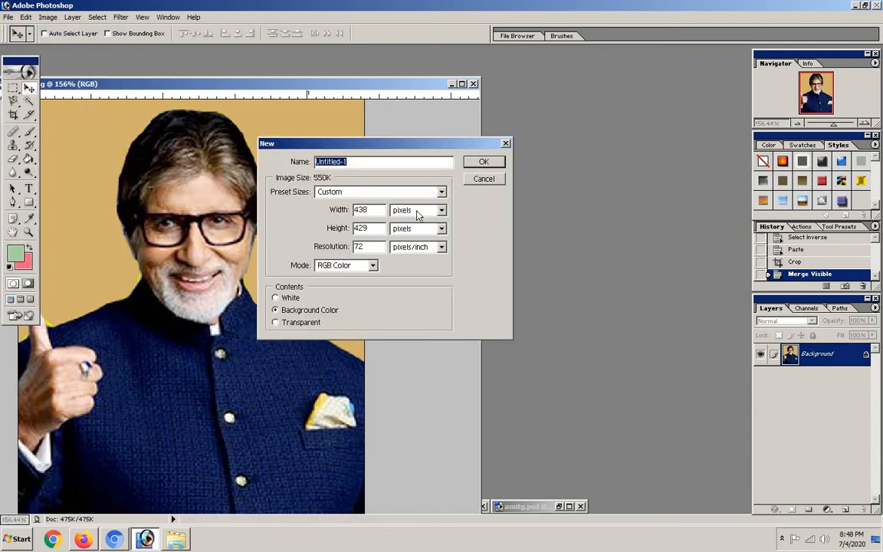
pyautogui.click(374, 190)
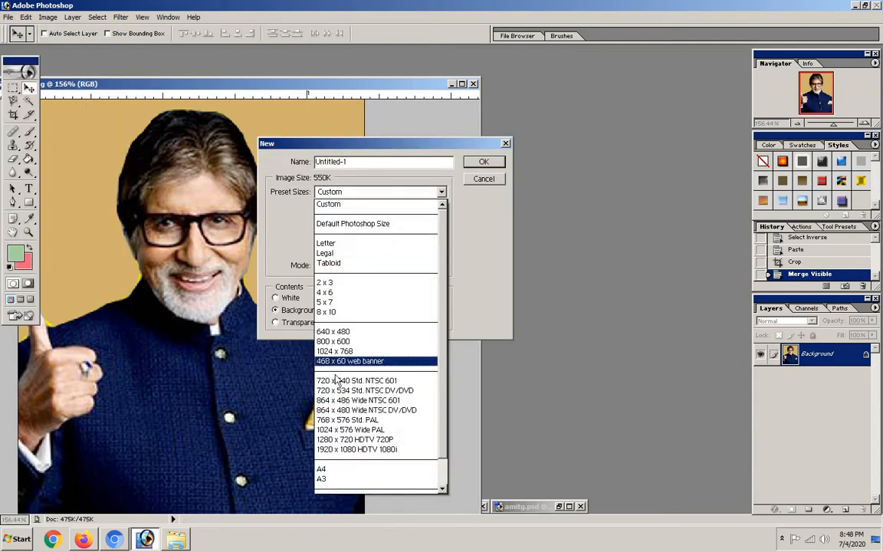
pyautogui.click(335, 469)
pyautogui.click(484, 164)
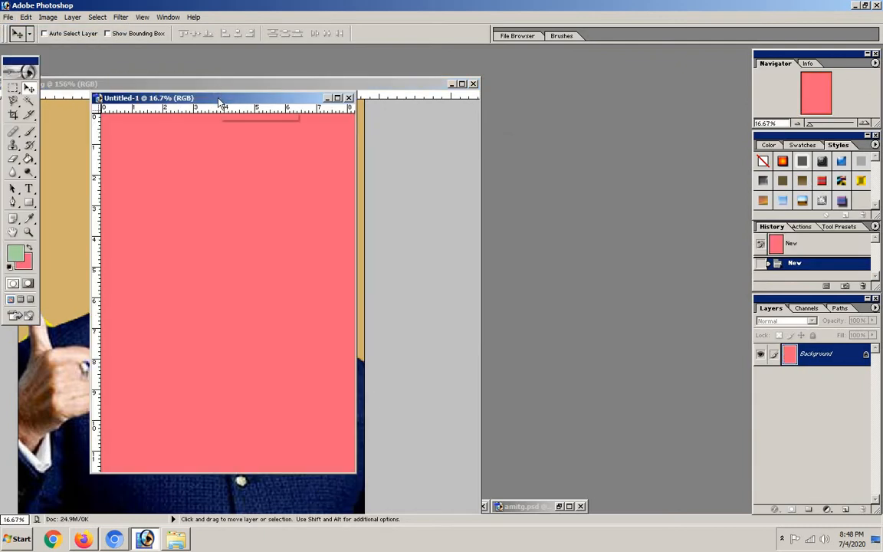
pyautogui.moveTo(176, 99); pyautogui.dragTo(450, 103)
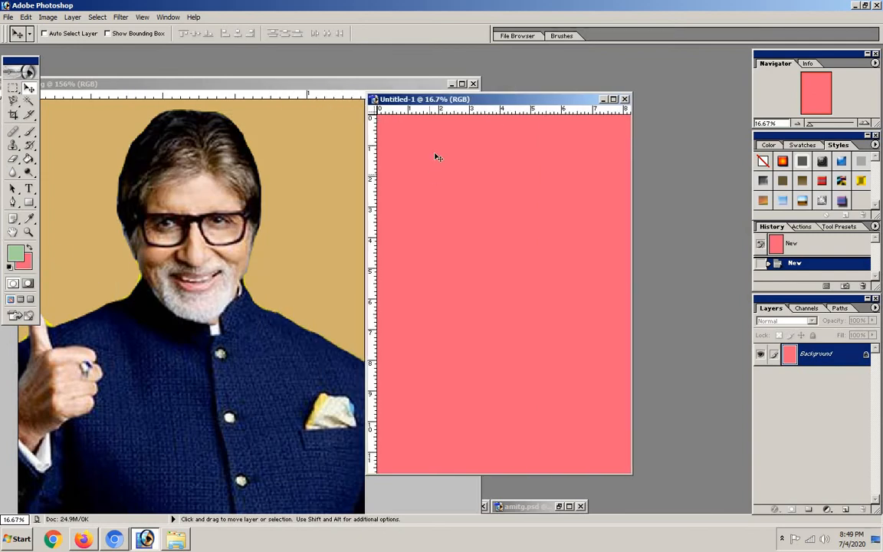
pyautogui.click(626, 100)
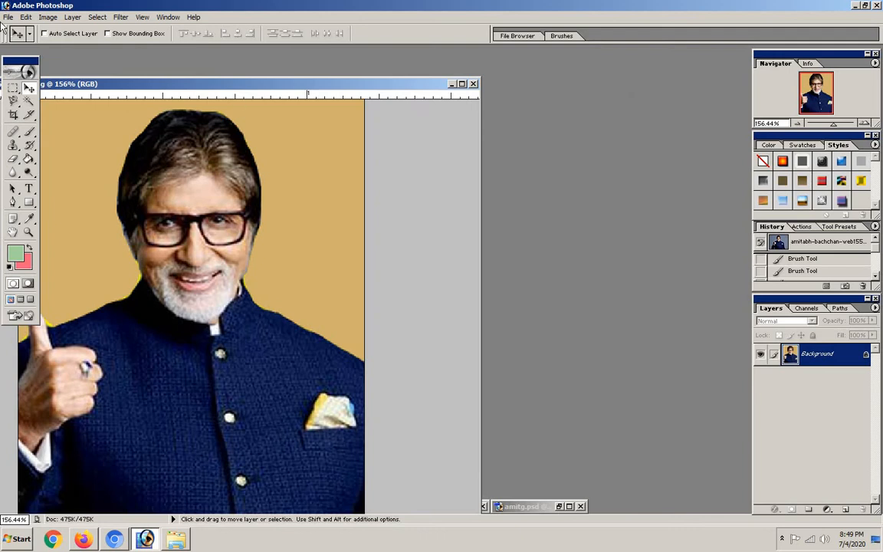
# Create a new A4 document with white contents and place its window beside the portrait.
pyautogui.click(7, 17)
pyautogui.click(16, 30)
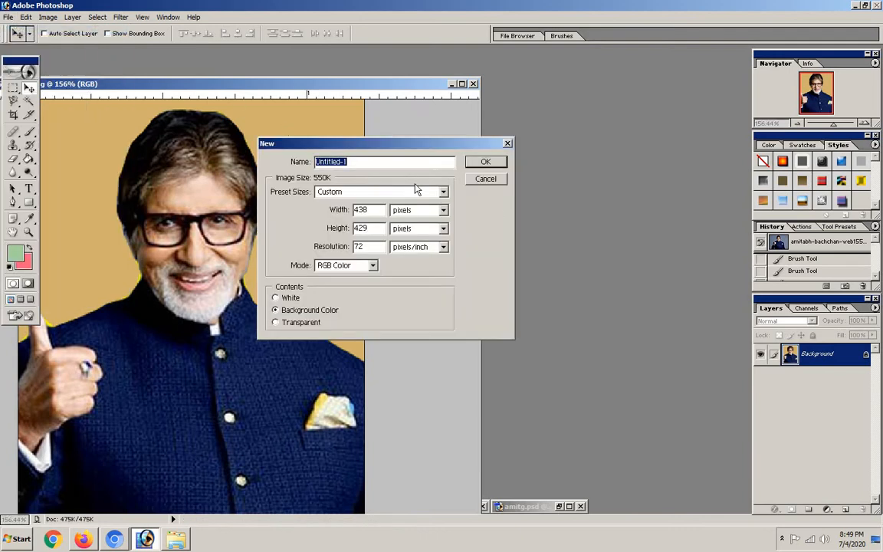
pyautogui.click(378, 192)
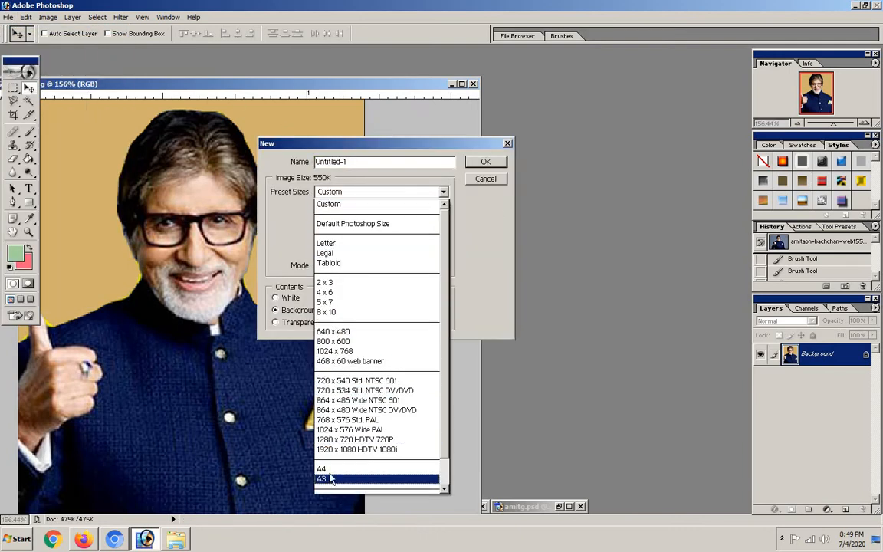
pyautogui.click(330, 468)
pyautogui.click(275, 298)
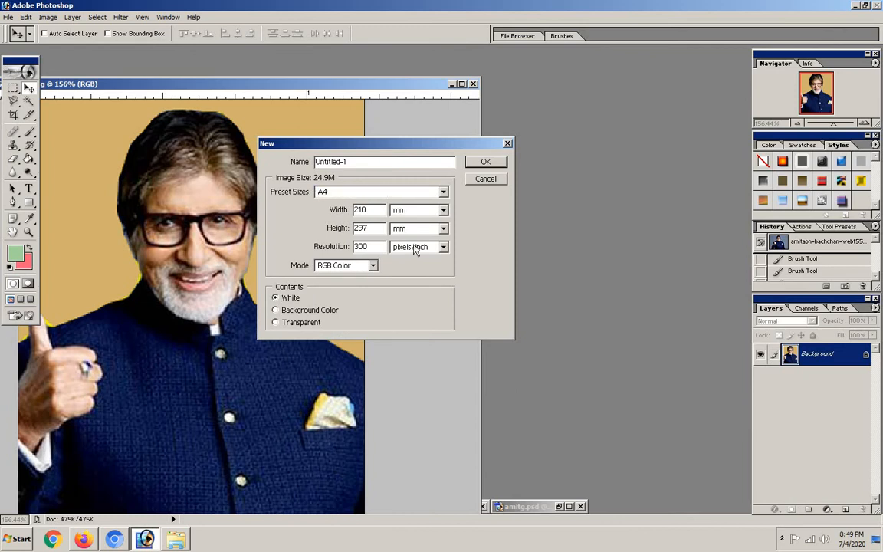
pyautogui.click(485, 161)
pyautogui.moveTo(262, 106); pyautogui.dragTo(642, 70)
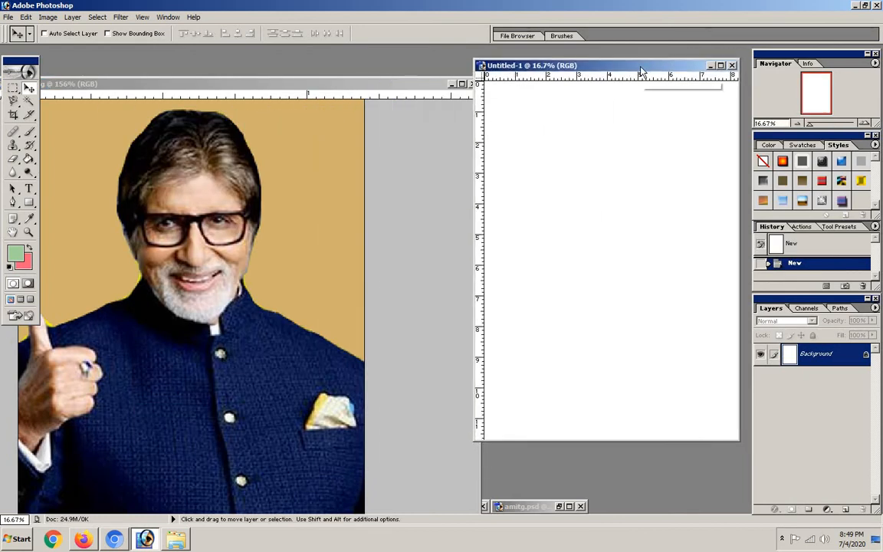
# Copy the cropped portrait into the upper-left corner of the A4 page and maximize that document.
pyautogui.click(203, 255)
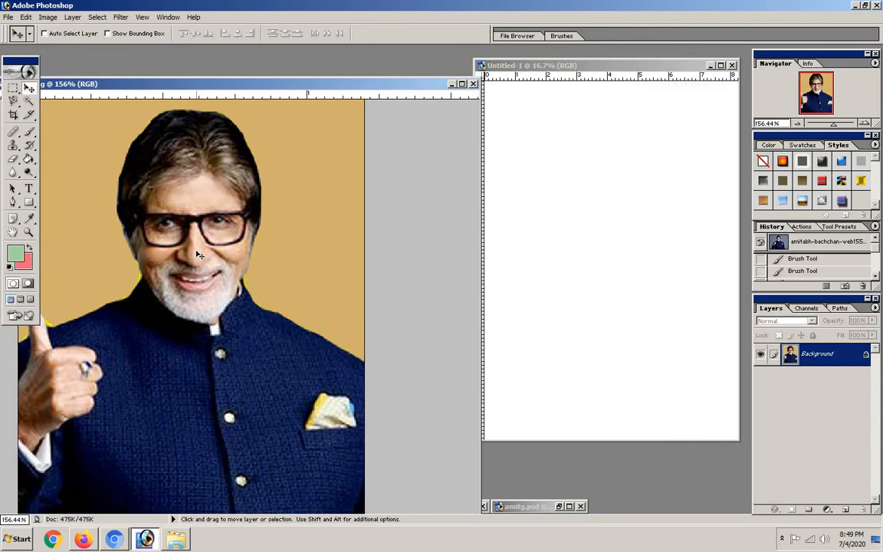
pyautogui.moveTo(179, 228); pyautogui.dragTo(514, 116)
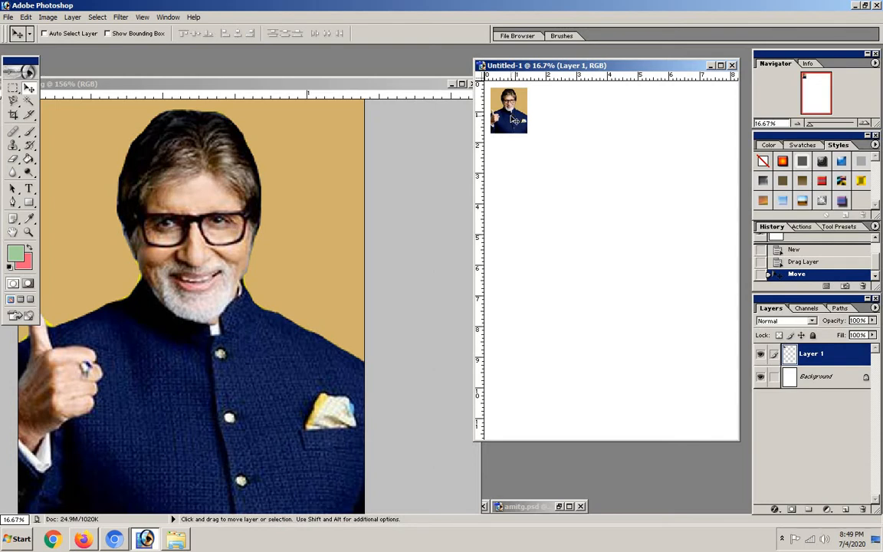
pyautogui.click(720, 66)
pyautogui.scroll(-2, 372, 165)
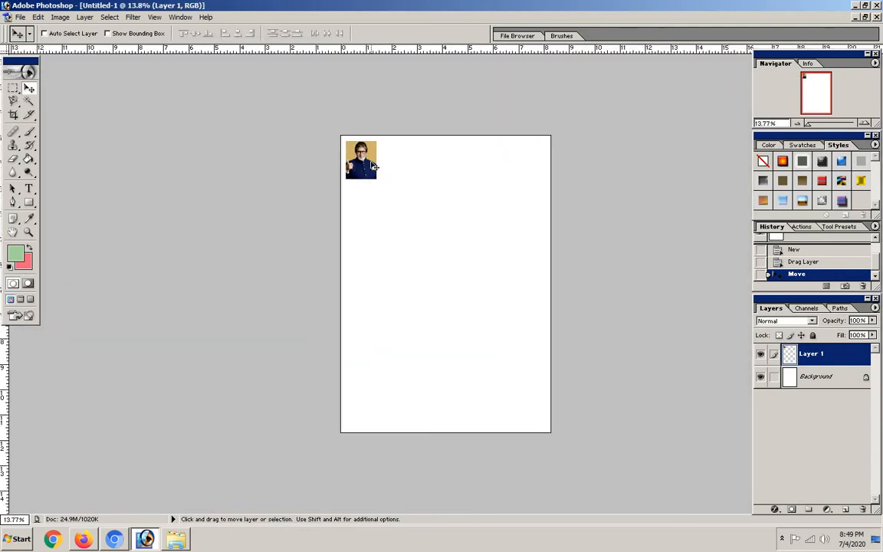
pyautogui.scroll(5, 372, 165)
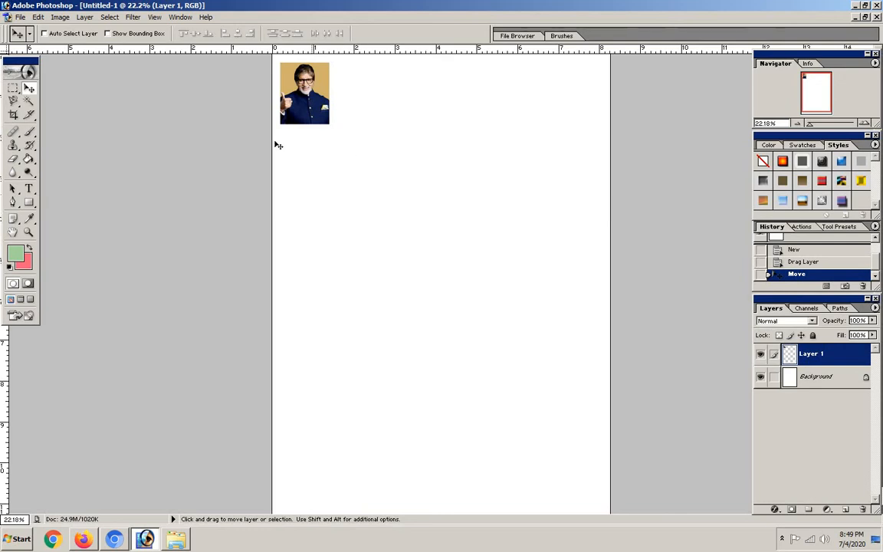
# Add a 10 px centered bright blue stroke around the small portrait on Layer 1 and return to the Move tool.
pyautogui.click(37, 18)
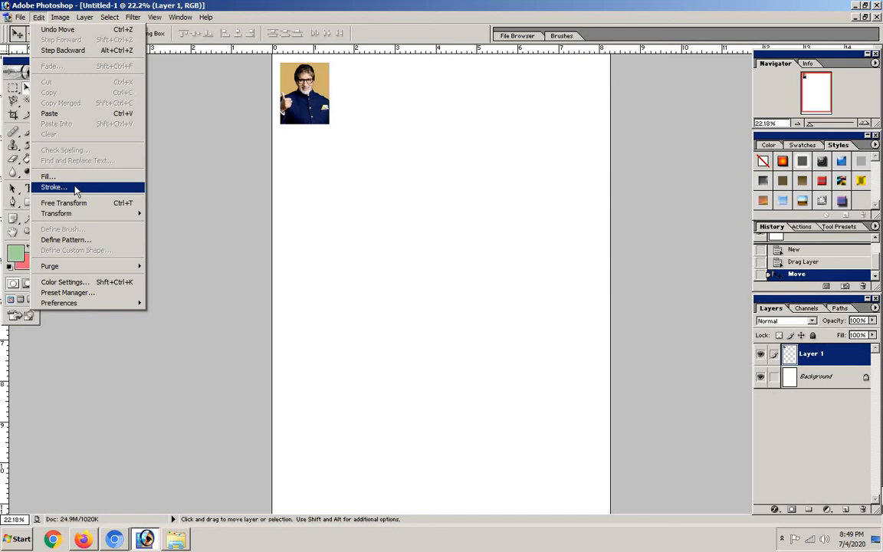
pyautogui.click(75, 188)
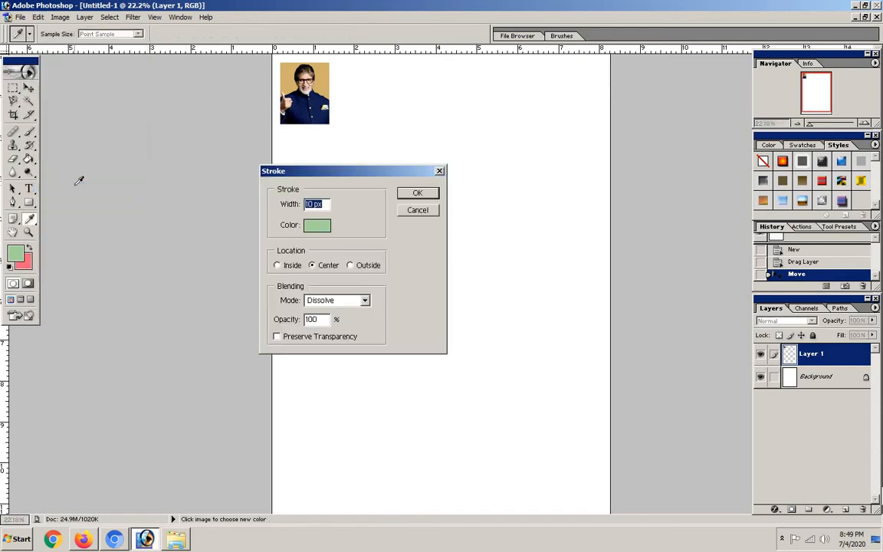
pyautogui.click(321, 227)
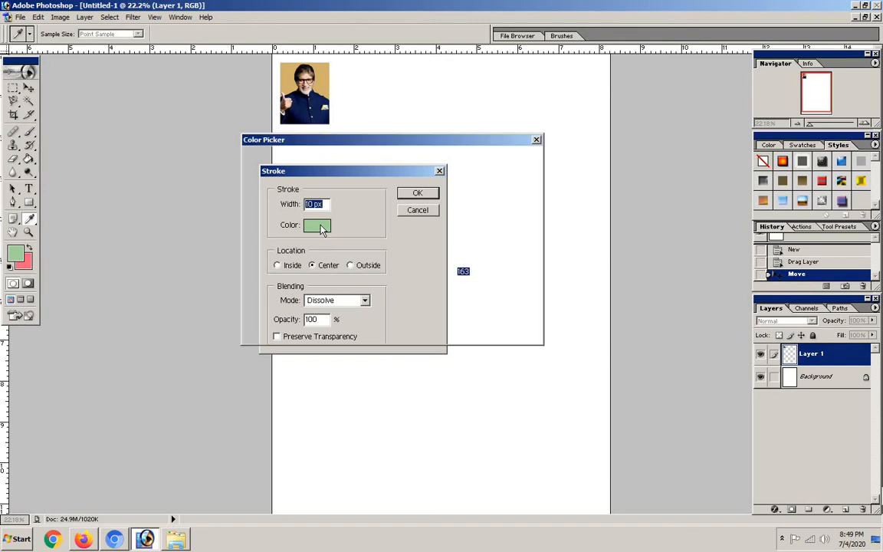
pyautogui.click(426, 216)
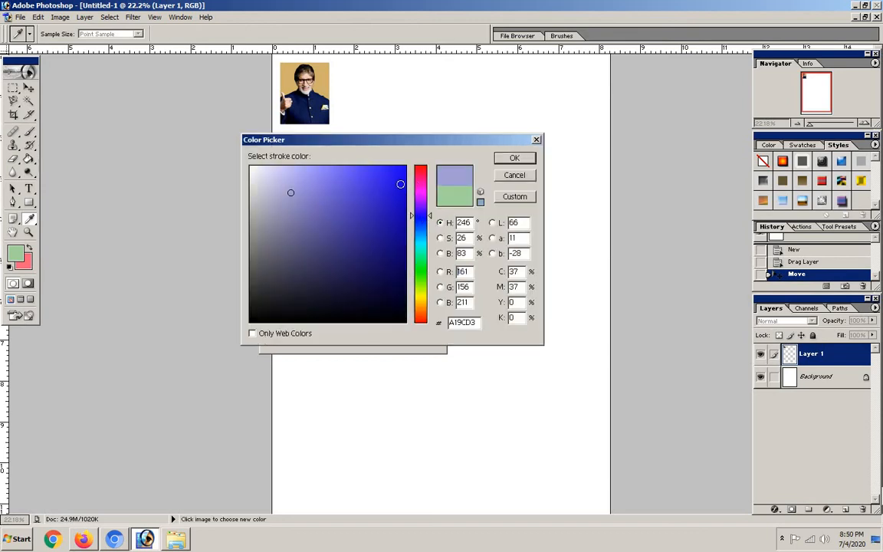
pyautogui.click(399, 171)
pyautogui.click(515, 159)
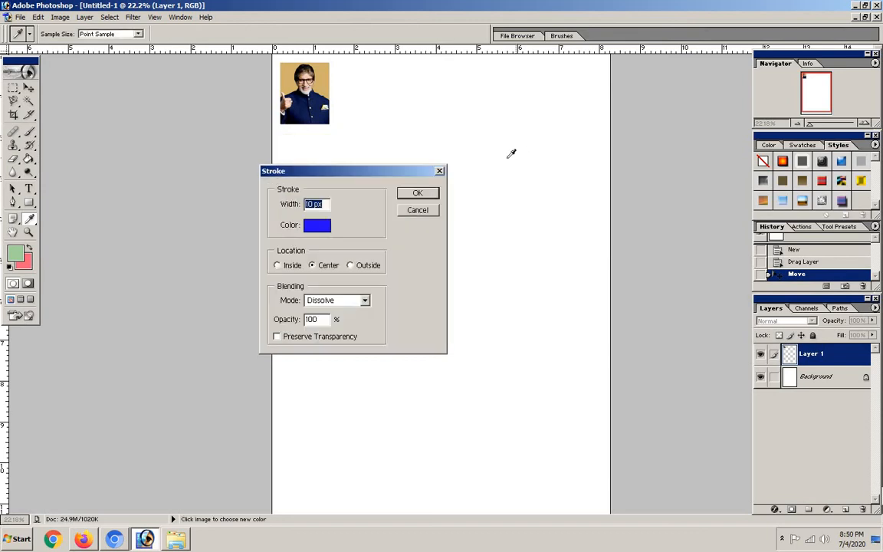
pyautogui.click(418, 193)
pyautogui.press('v')
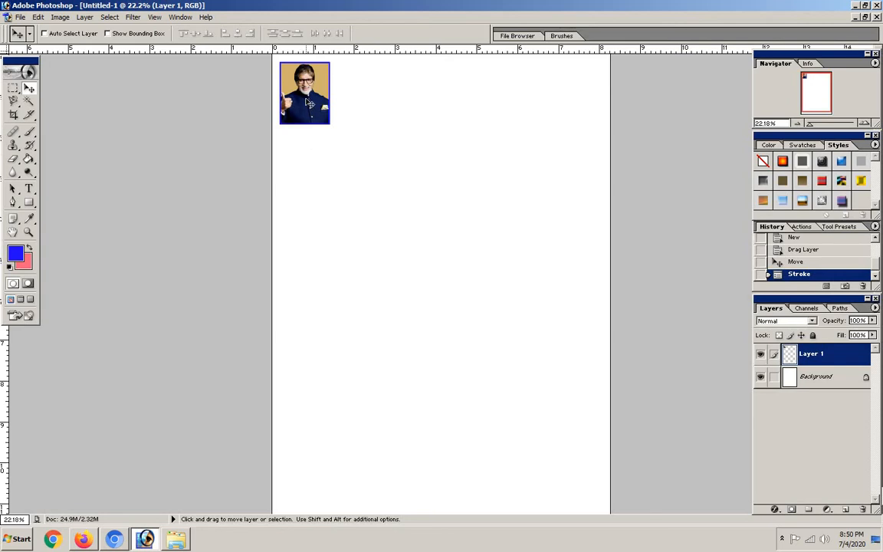
# Duplicate the bordered portrait five times across the top of the A4 page to form a row of six.
pyautogui.press('shift')
pyautogui.press('alt')
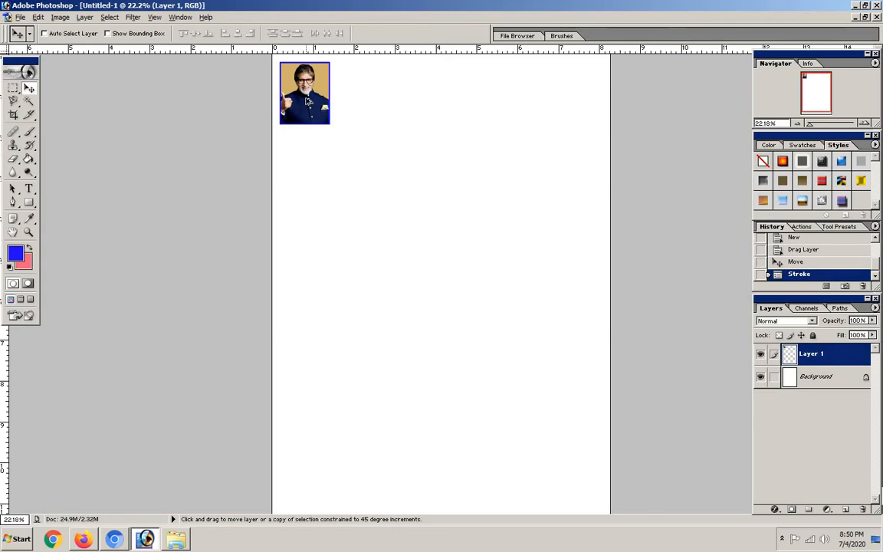
pyautogui.moveTo(297, 95); pyautogui.dragTo(351, 94)
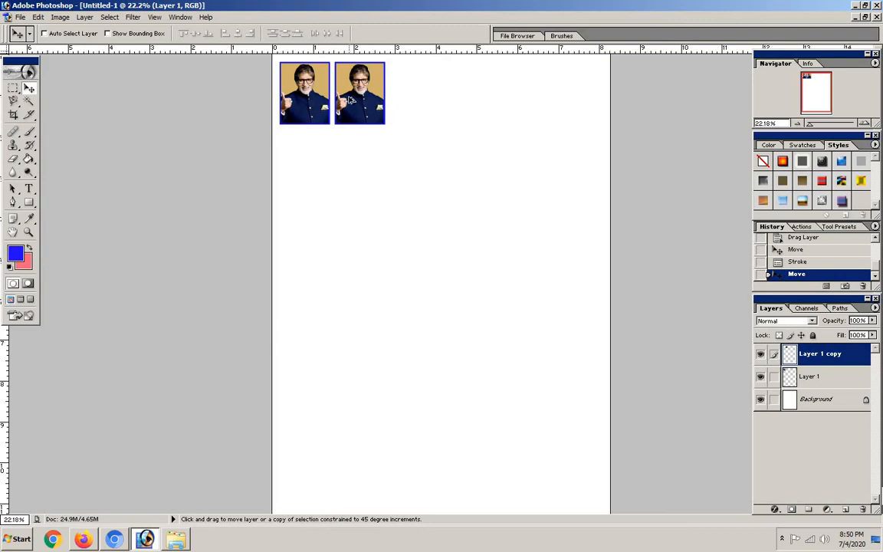
pyautogui.moveTo(350, 99); pyautogui.dragTo(556, 107)
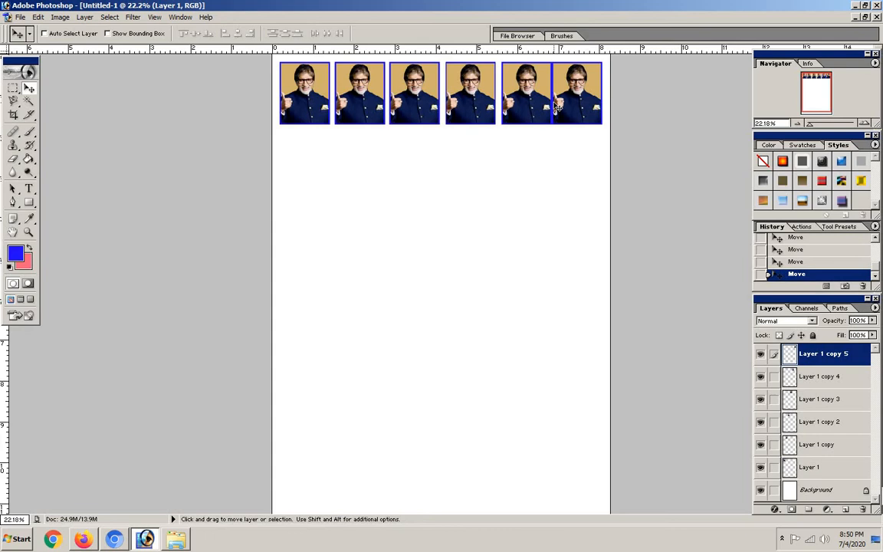
# Even out the top row's gaps by nudging the sixth portrait right and the fifth portrait slightly left.
pyautogui.press('Right')
pyautogui.press('Right')
pyautogui.press('Right')
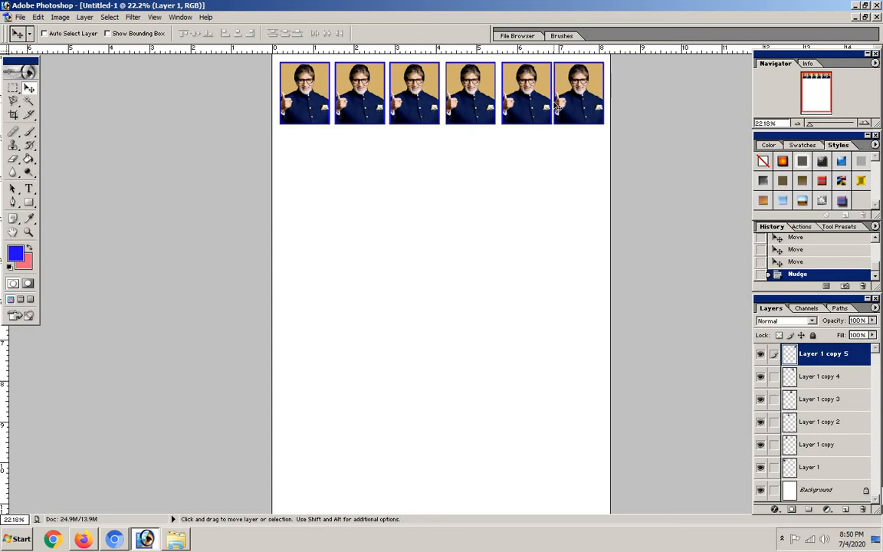
pyautogui.press('Right')
pyautogui.press('Right')
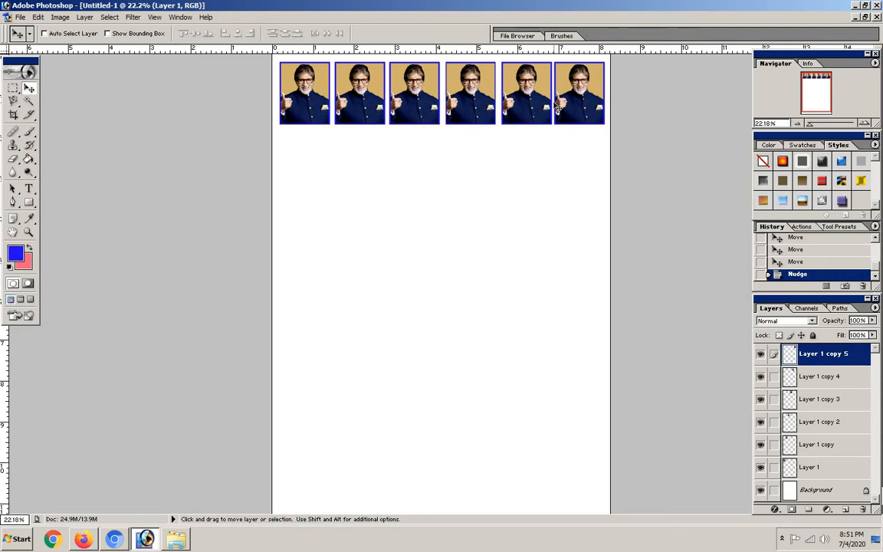
pyautogui.rightClick(528, 86)
pyautogui.click(546, 92)
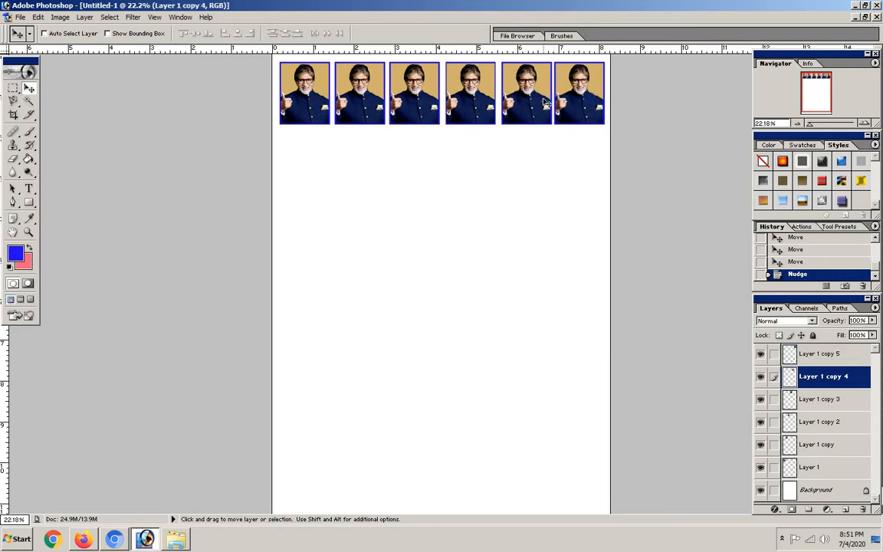
pyautogui.press('Left')
pyautogui.press('Left')
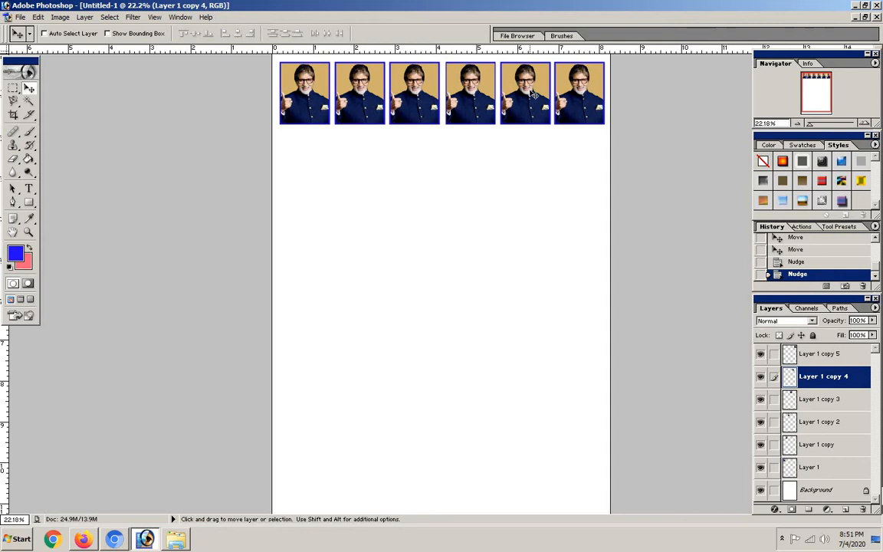
# Duplicate the portrait six times beneath the top row to build a second row of six.
pyautogui.moveTo(530, 92); pyautogui.dragTo(474, 156)
pyautogui.keyDown('alt'); pyautogui.click(473, 155); pyautogui.keyUp('alt')
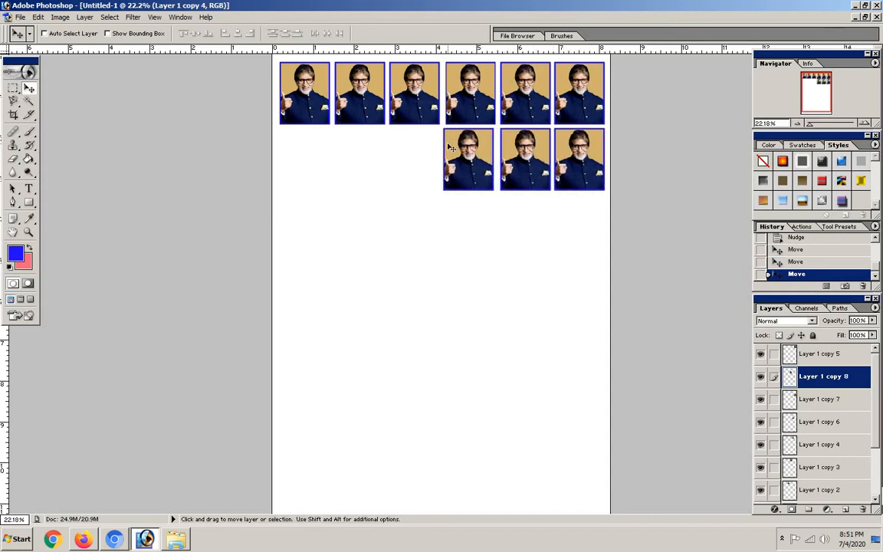
pyautogui.hotkey('shift', 'Right')
pyautogui.moveTo(439, 155); pyautogui.dragTo(332, 172)
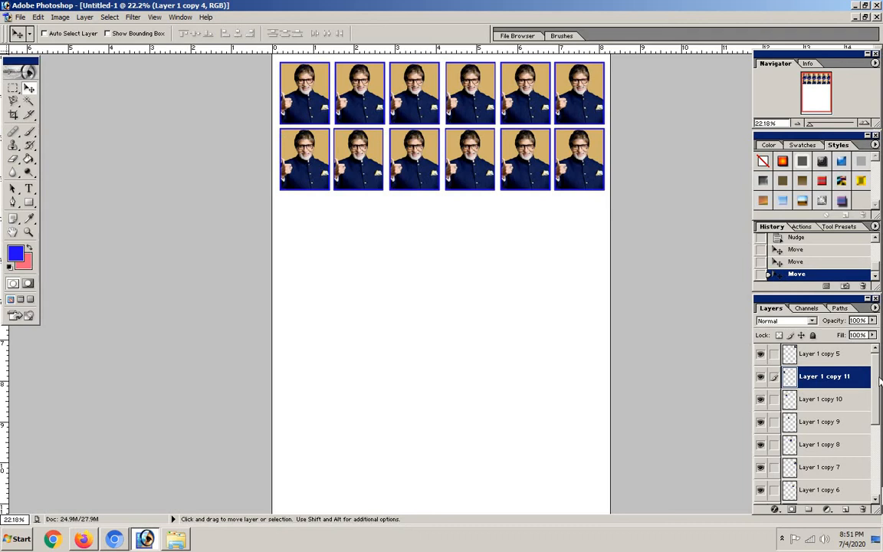
# Link Layer 1 copy 5 and Layer 1 copy 10 through copy 6 to the active Layer 1 copy 11.
pyautogui.click(774, 355)
pyautogui.click(773, 400)
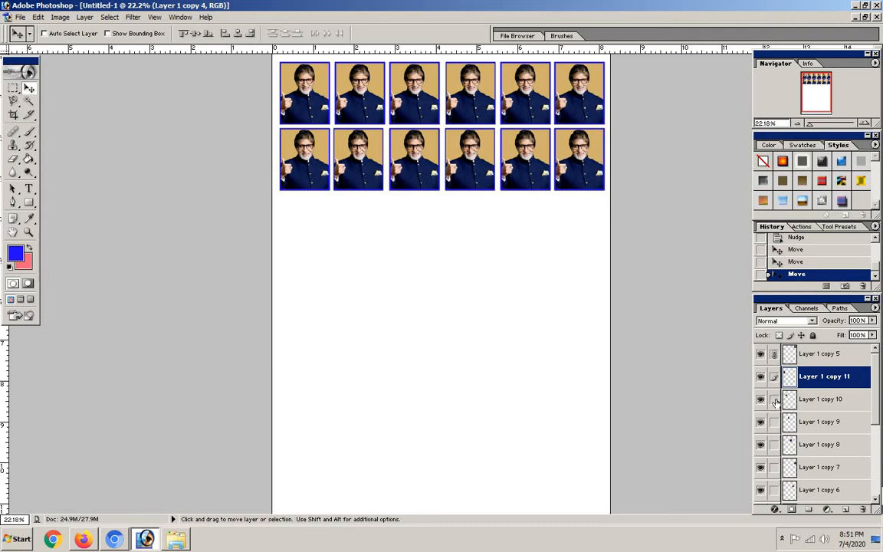
pyautogui.click(774, 420)
pyautogui.click(774, 444)
pyautogui.click(774, 467)
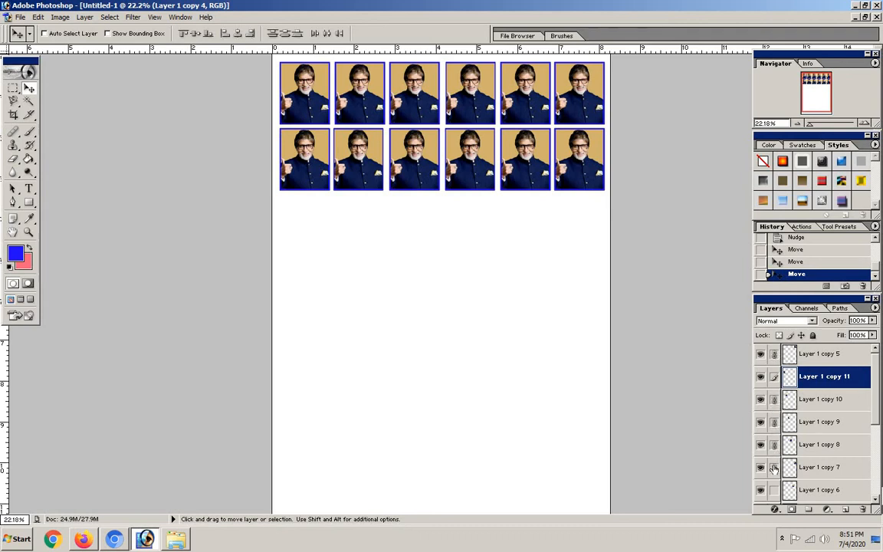
pyautogui.click(774, 489)
pyautogui.click(774, 489)
# Link the remaining portrait layers, Layer 1 copy 4 down to Layer 1, and merge all linked layers.
pyautogui.moveTo(873, 406); pyautogui.dragTo(872, 460)
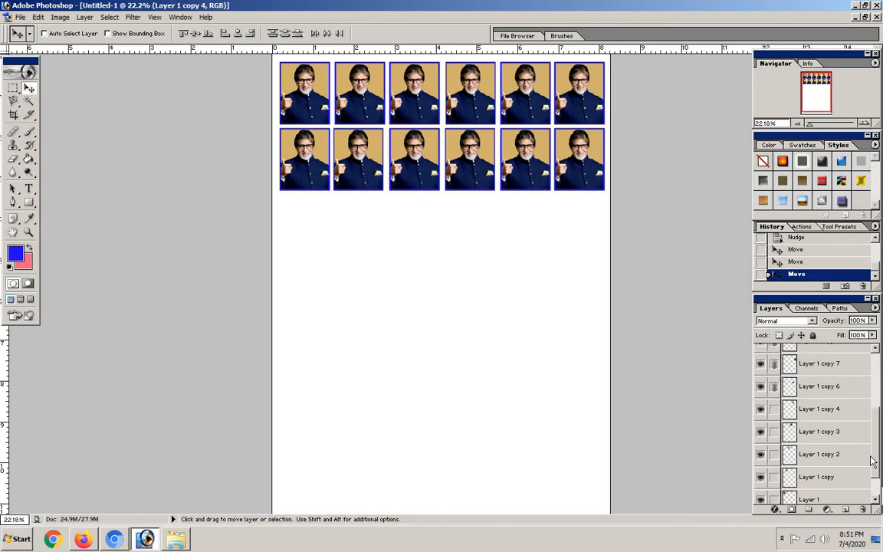
pyautogui.click(773, 409)
pyautogui.click(773, 432)
pyautogui.click(774, 454)
pyautogui.click(774, 477)
pyautogui.moveTo(874, 469); pyautogui.dragTo(877, 487)
pyautogui.click(774, 470)
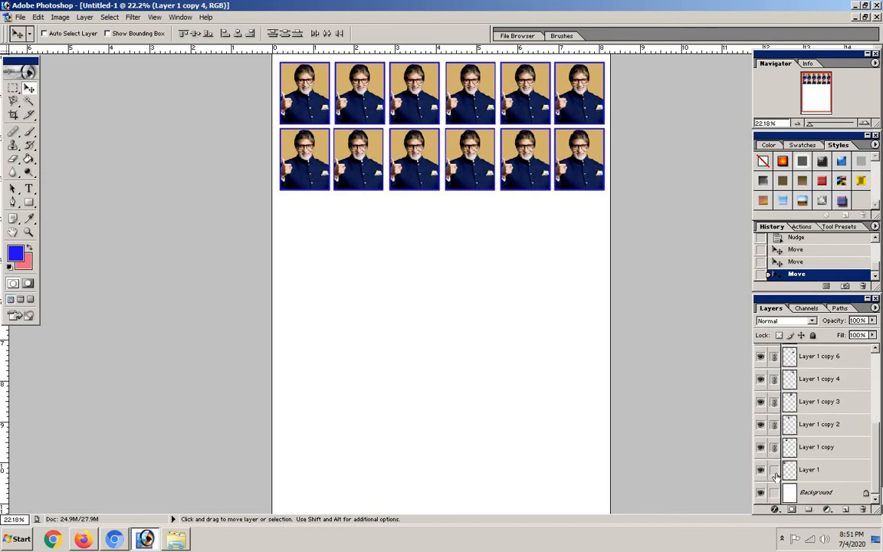
pyautogui.click(84, 17)
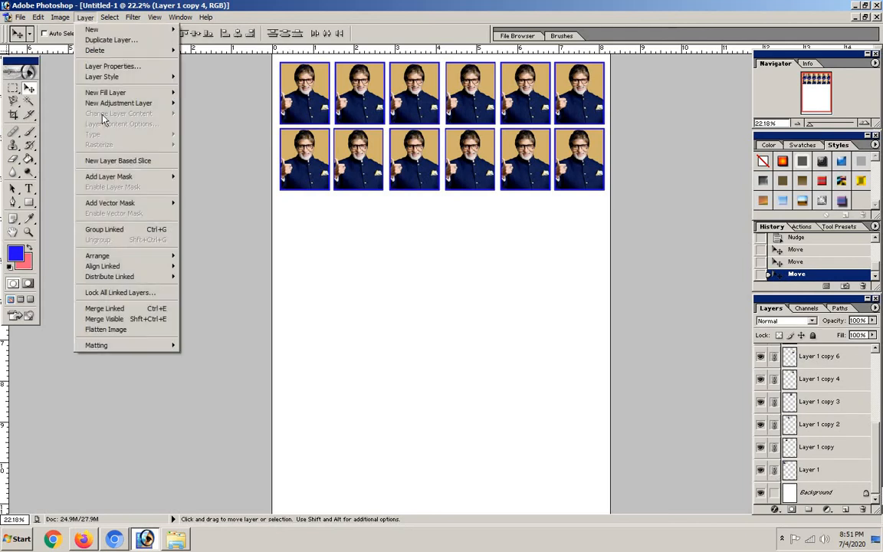
pyautogui.click(107, 309)
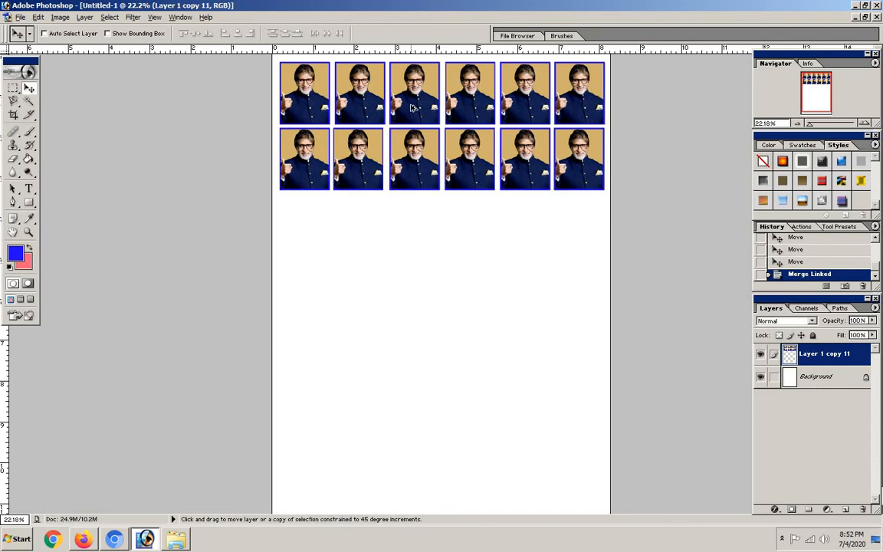
# Duplicate the merged two-row portrait block three times down the page to fill the A4 sheet with seven rows.
pyautogui.moveTo(411, 108); pyautogui.dragTo(417, 240)
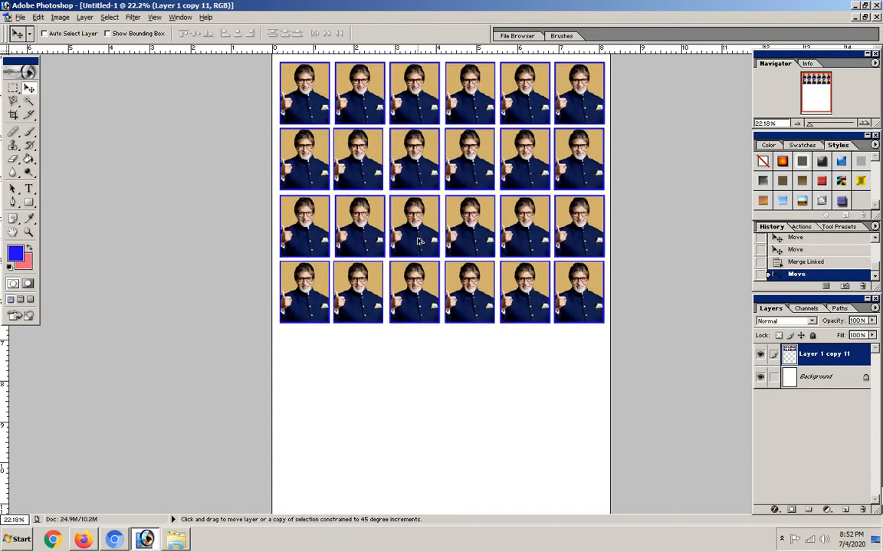
pyautogui.moveTo(382, 192); pyautogui.dragTo(396, 348)
pyautogui.scroll(-1, 354, 236)
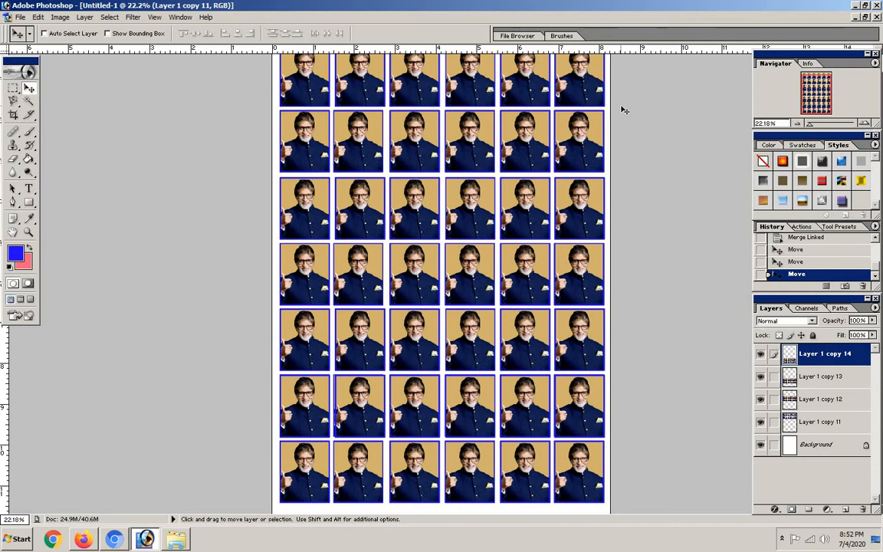
# Set the paper size to A4 in the print preview's page setup, then leave the preview without printing.
pyautogui.click(20, 17)
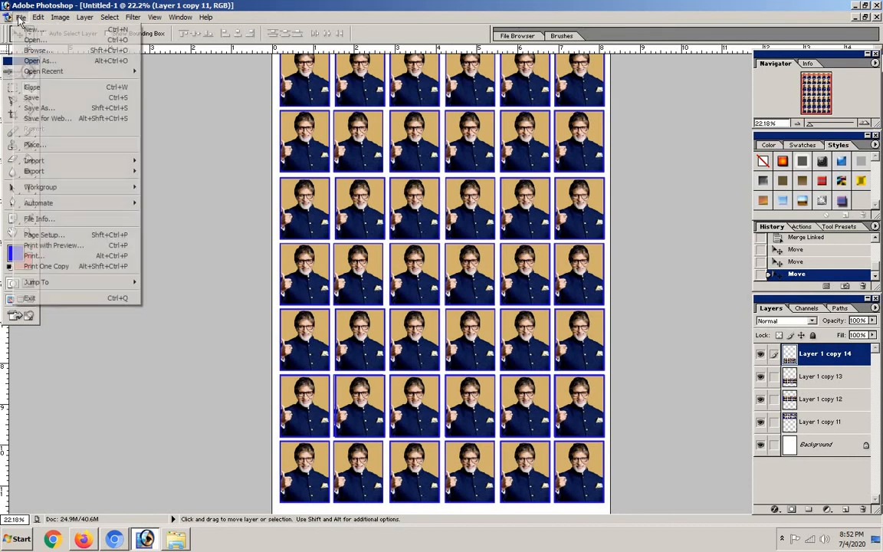
pyautogui.click(49, 245)
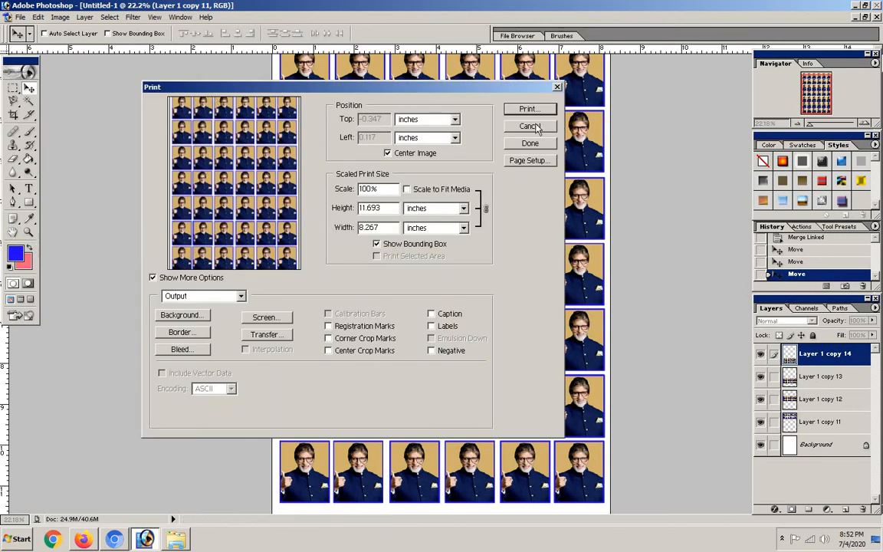
pyautogui.click(528, 161)
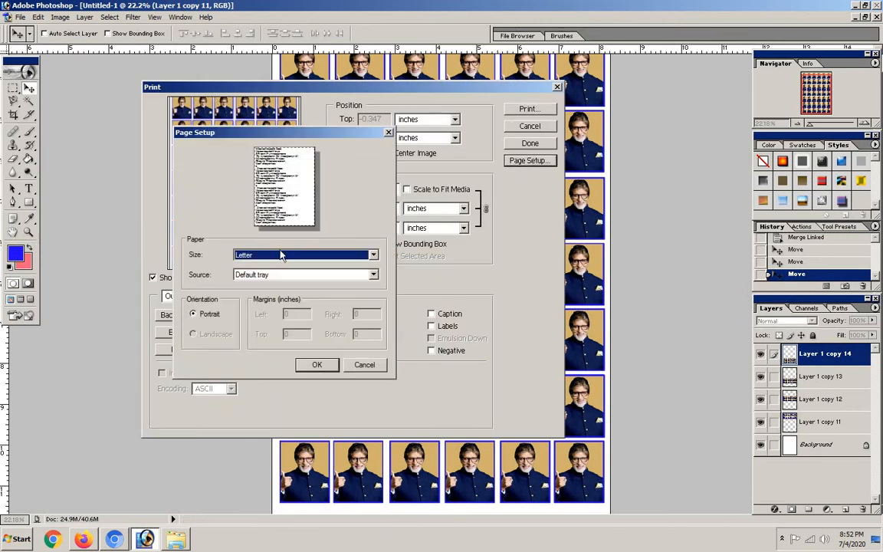
pyautogui.click(281, 256)
pyautogui.click(276, 278)
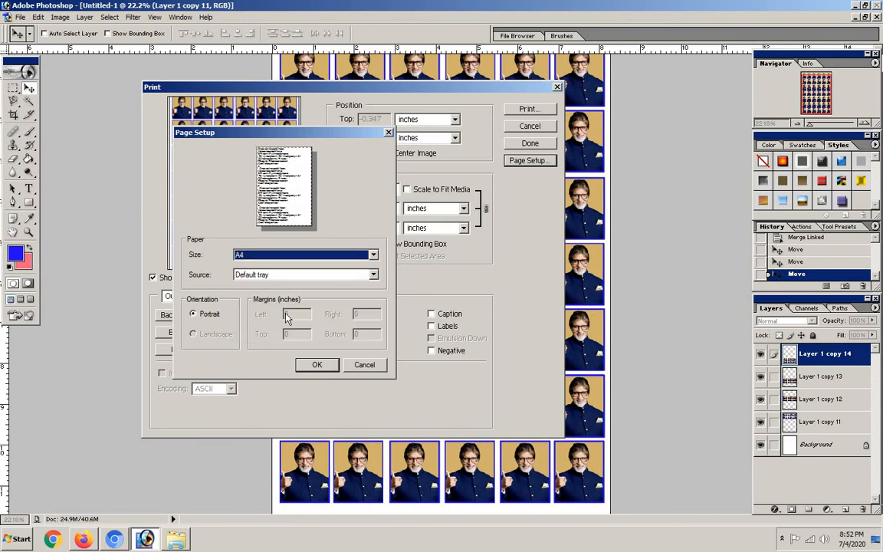
pyautogui.click(313, 365)
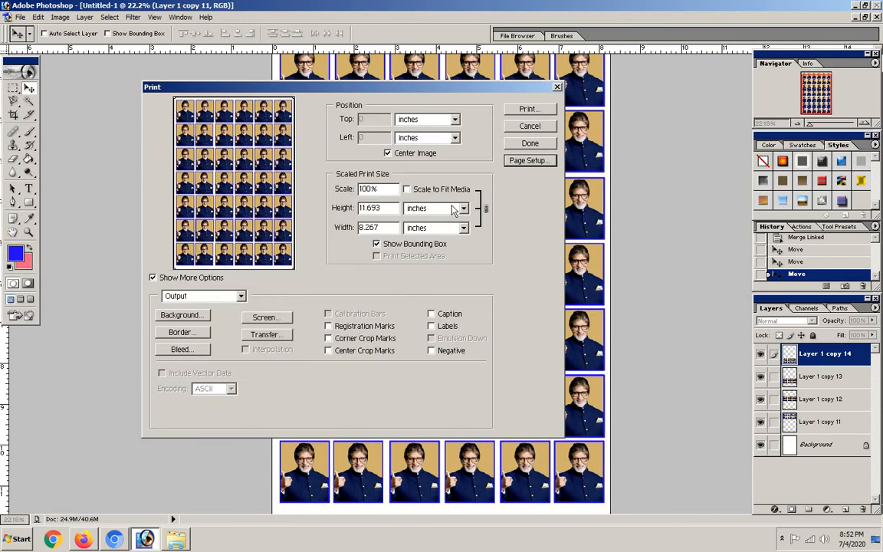
pyautogui.click(530, 128)
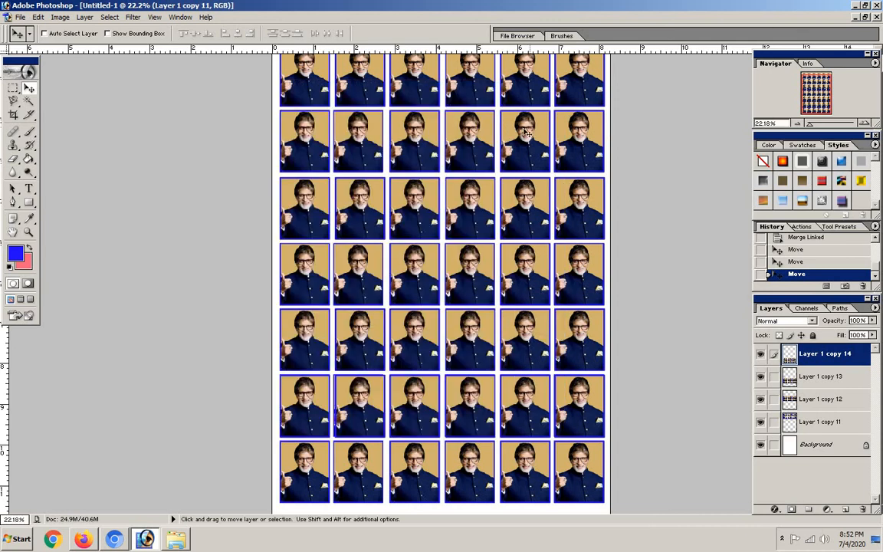
# Review the A4 print preview and the printer options, then cancel without printing.
pyautogui.click(21, 17)
pyautogui.click(46, 302)
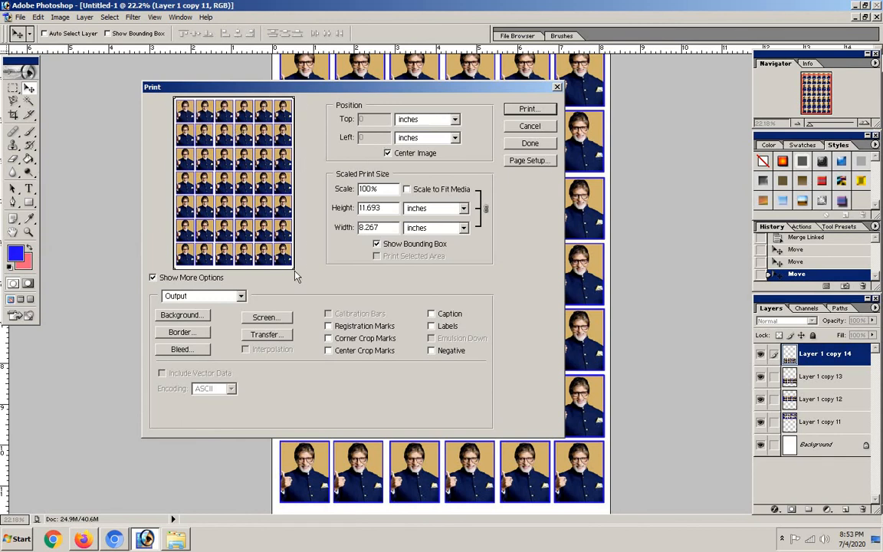
pyautogui.click(529, 109)
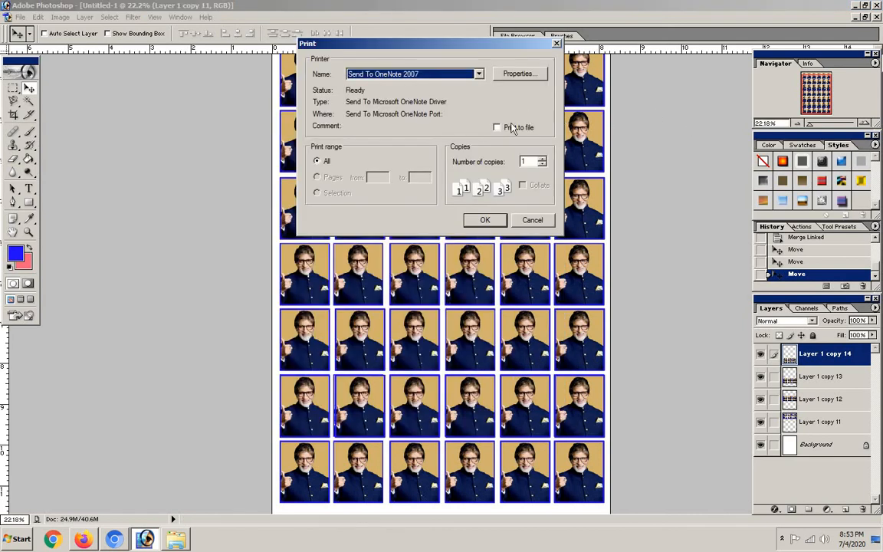
pyautogui.click(533, 219)
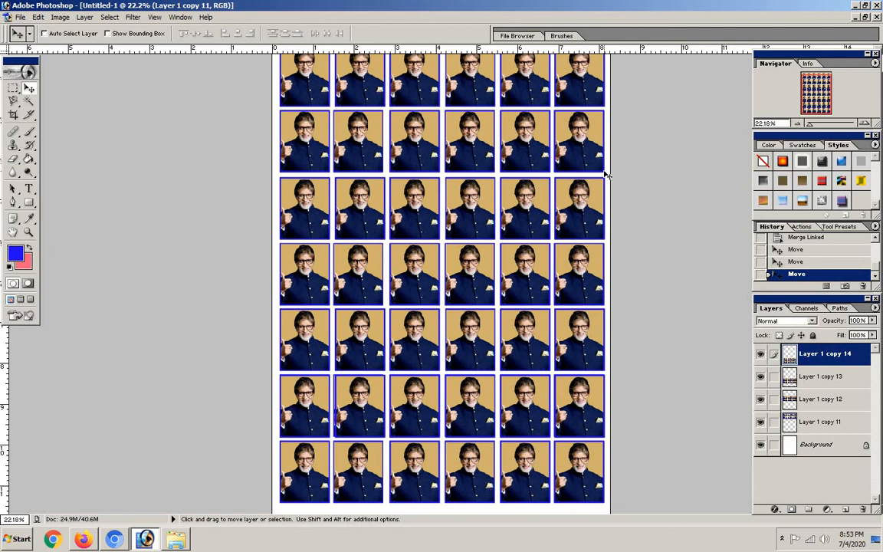
# Undo Print with Preview and step backward through the three block duplications to the Merge Linked state.
pyautogui.click(39, 17)
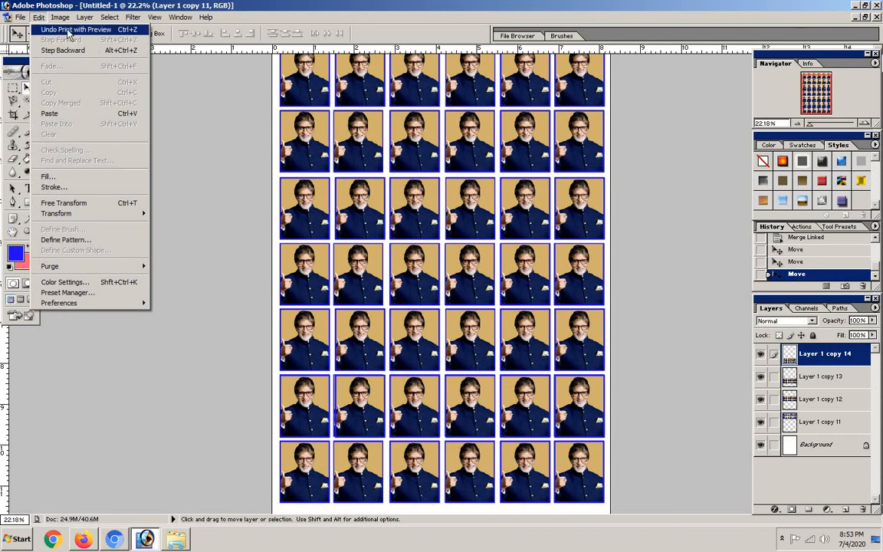
pyautogui.click(67, 29)
pyautogui.click(38, 17)
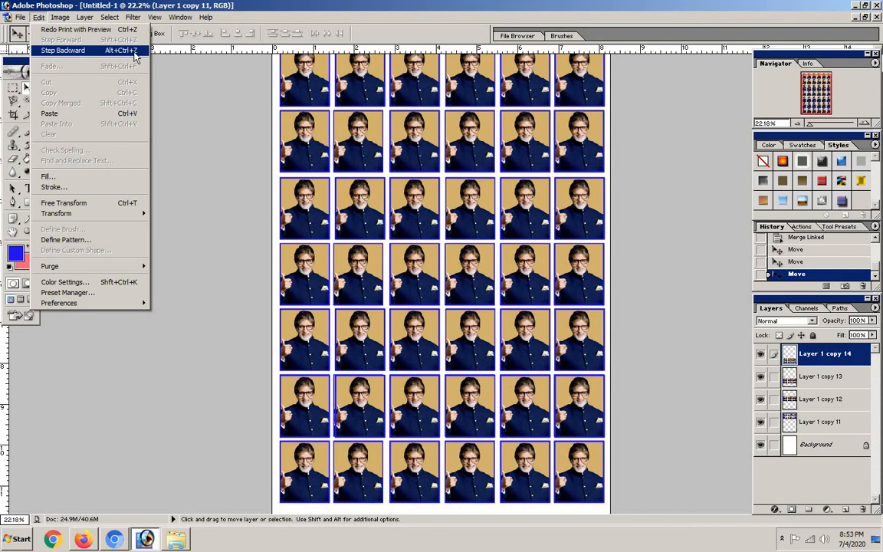
pyautogui.click(97, 52)
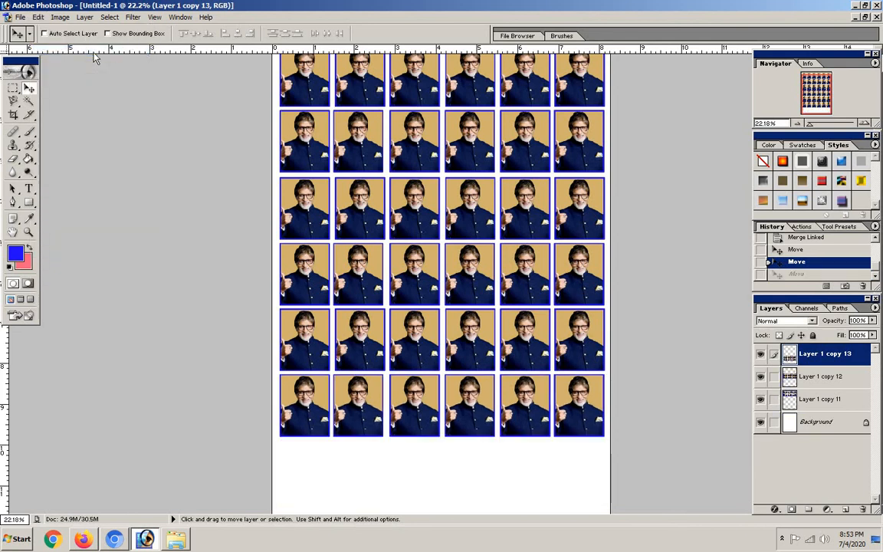
pyautogui.click(38, 17)
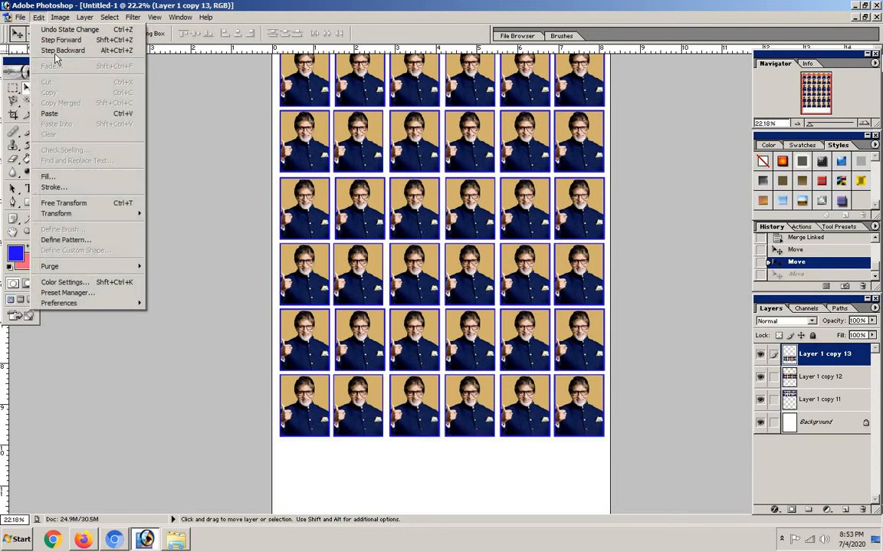
pyautogui.click(56, 51)
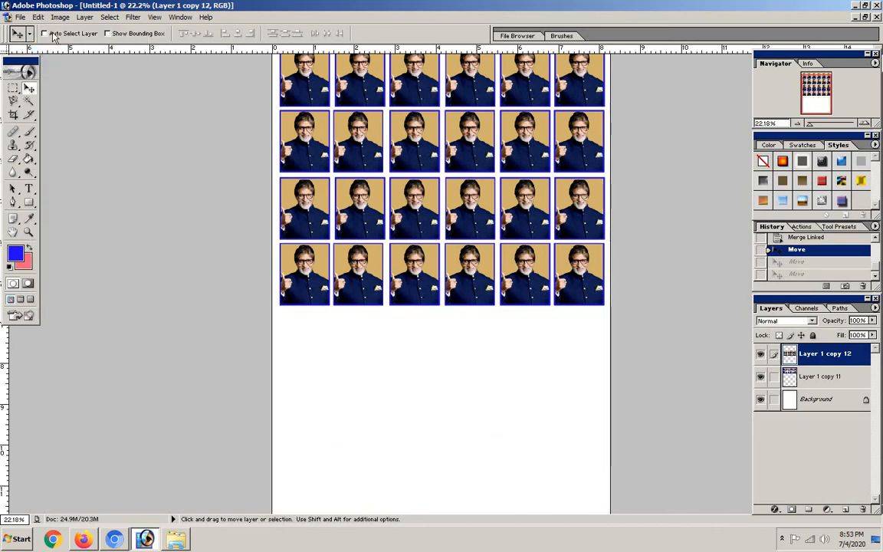
pyautogui.click(37, 17)
pyautogui.click(66, 51)
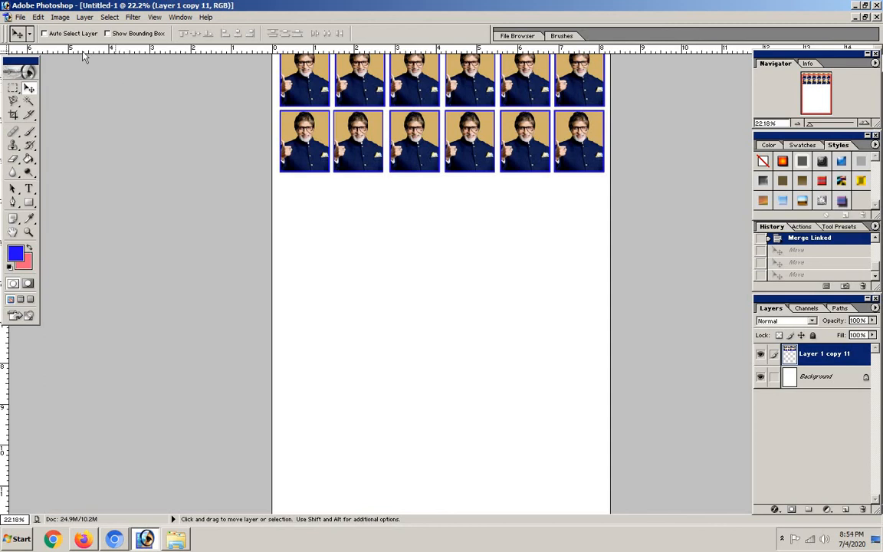
# Step forward through the first two block duplications so the page holds six rows of portraits again.
pyautogui.click(39, 17)
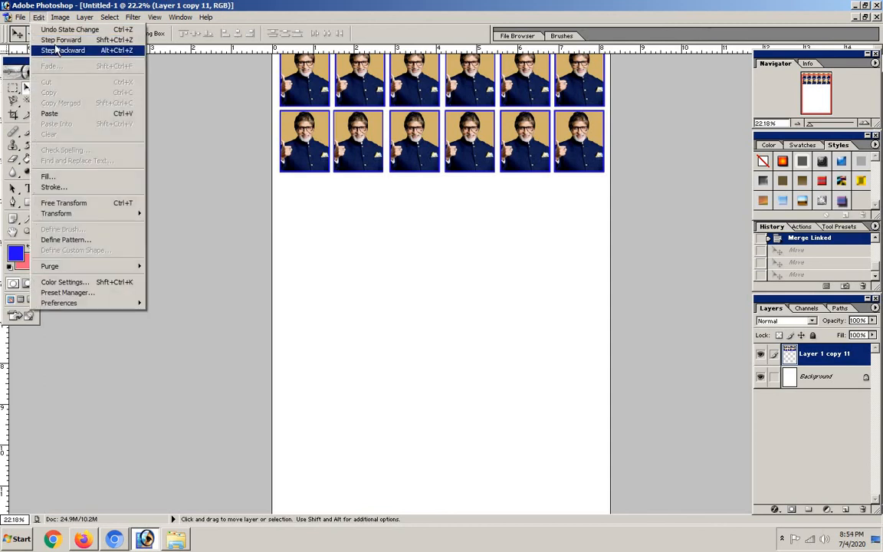
pyautogui.click(59, 41)
pyautogui.click(38, 17)
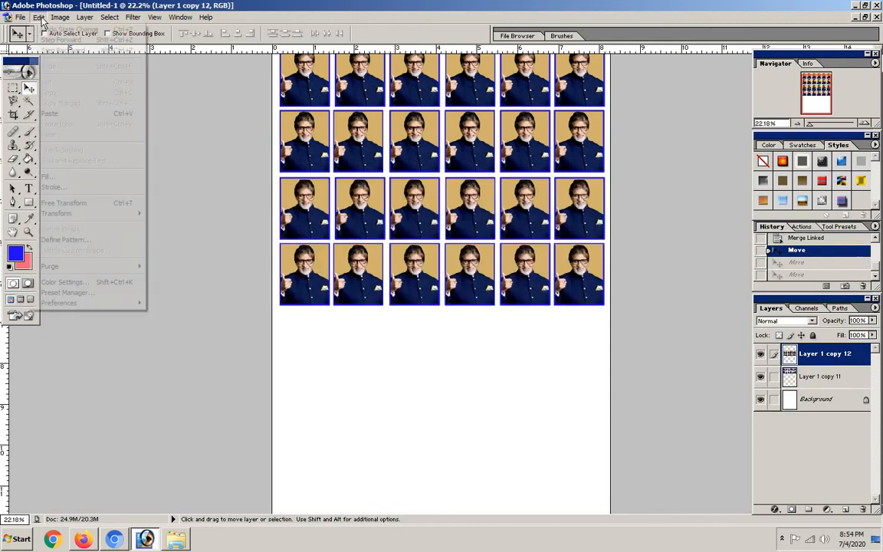
pyautogui.click(58, 40)
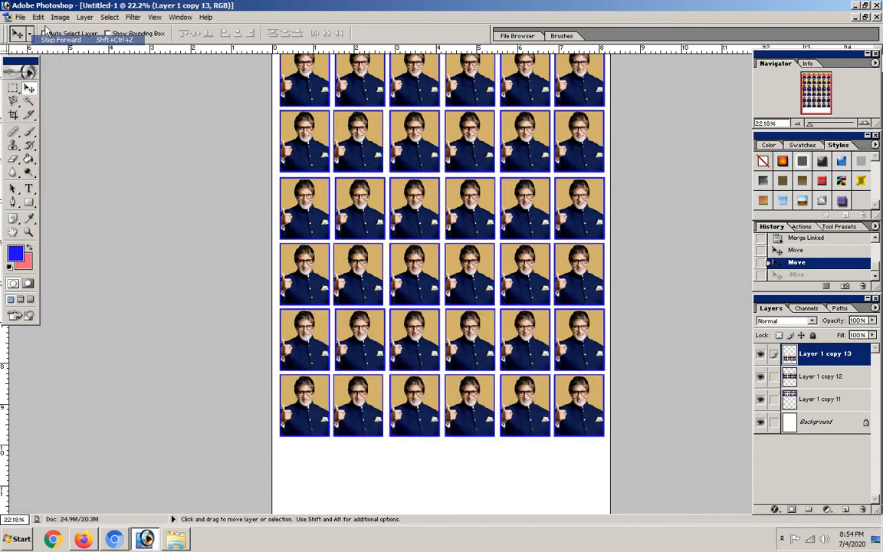
pyautogui.click(38, 18)
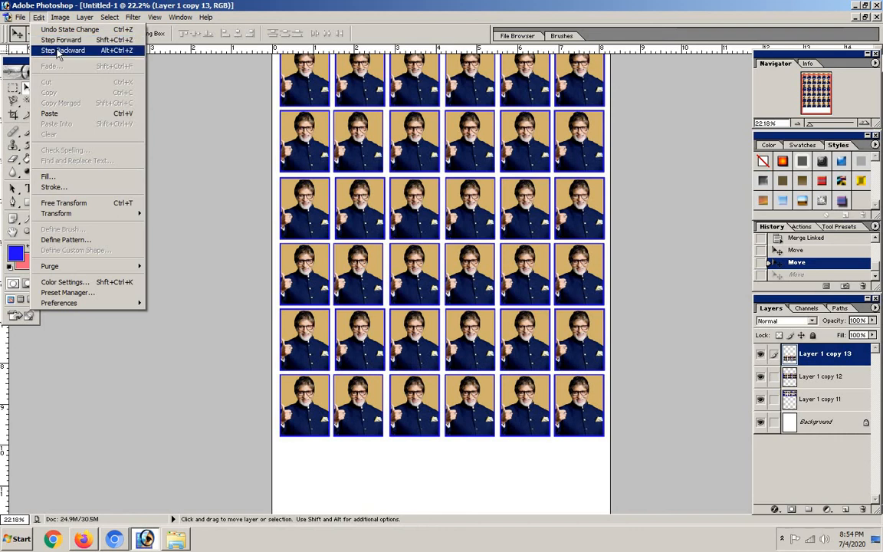
pyautogui.click(156, 93)
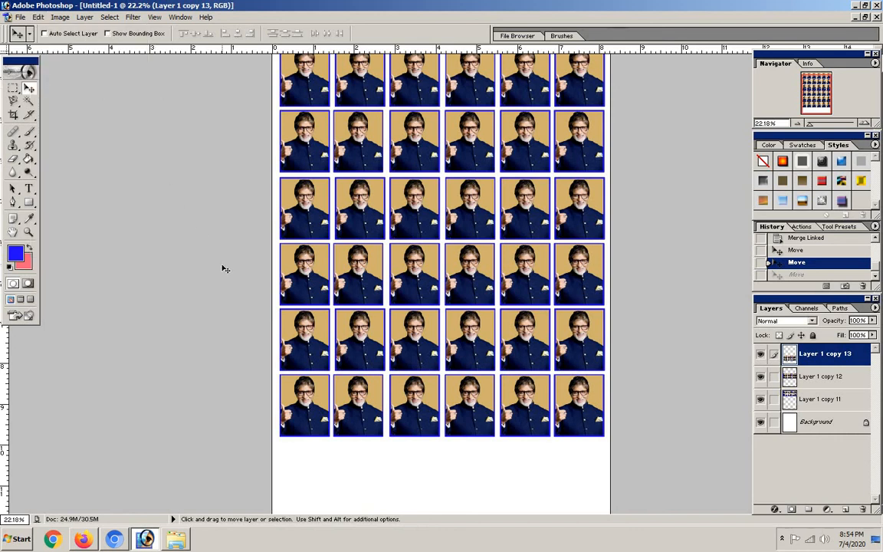
pyautogui.click(40, 17)
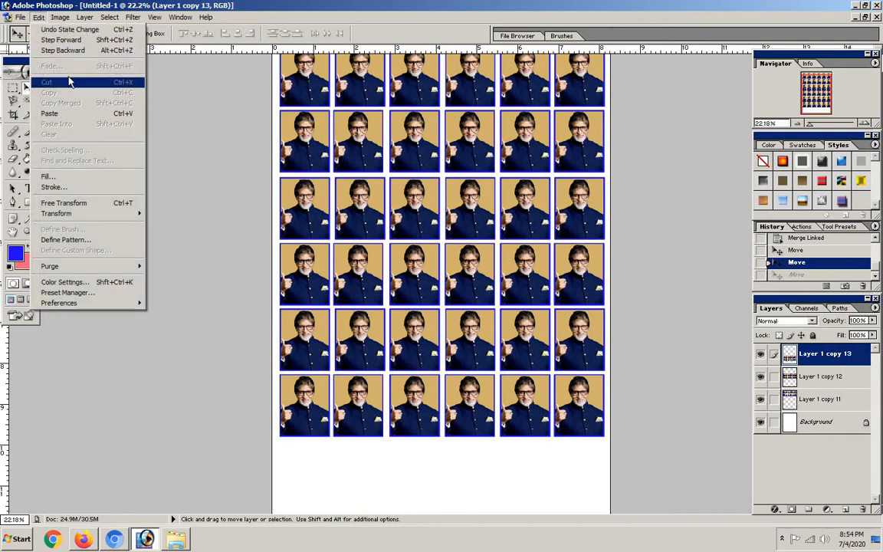
pyautogui.click(161, 89)
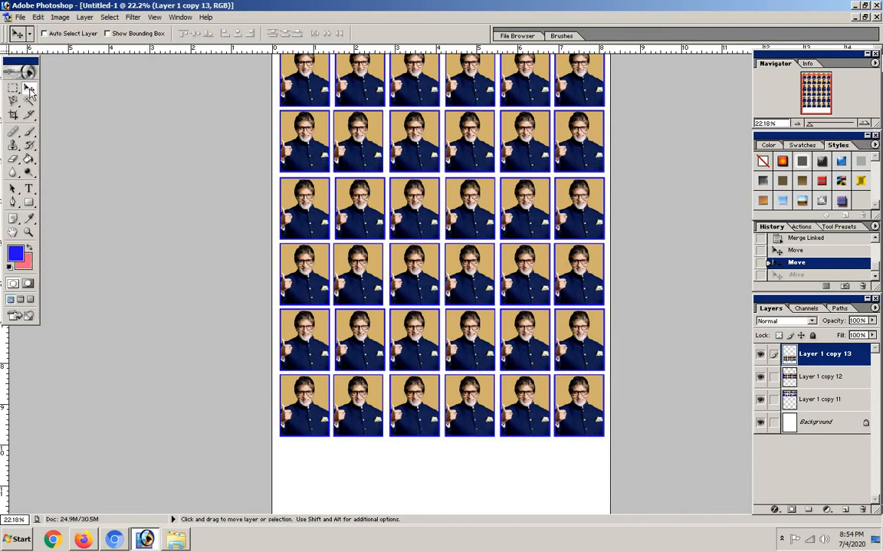
# Activate the Background layer and draw a rectangular marquee about 2.7 by 1 inch in the blank area below the last portrait row.
pyautogui.click(12, 90)
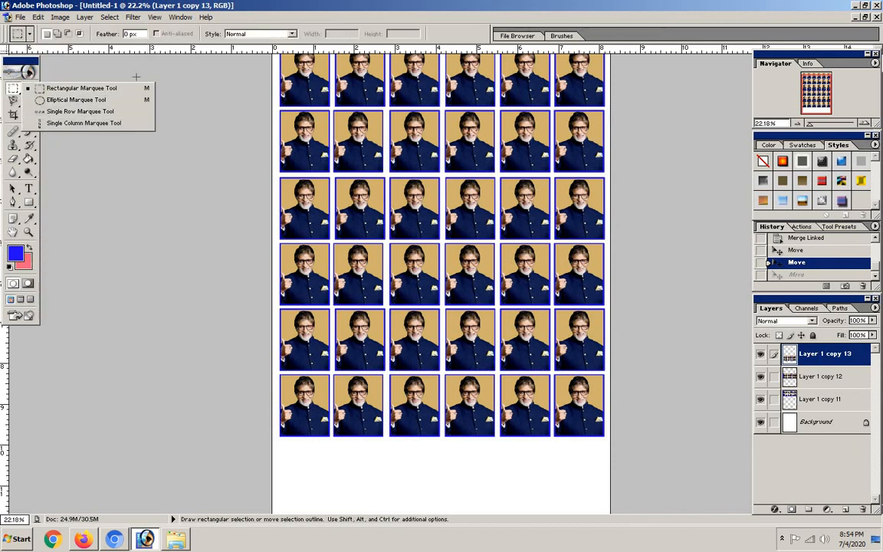
pyautogui.click(29, 90)
pyautogui.rightClick(406, 499)
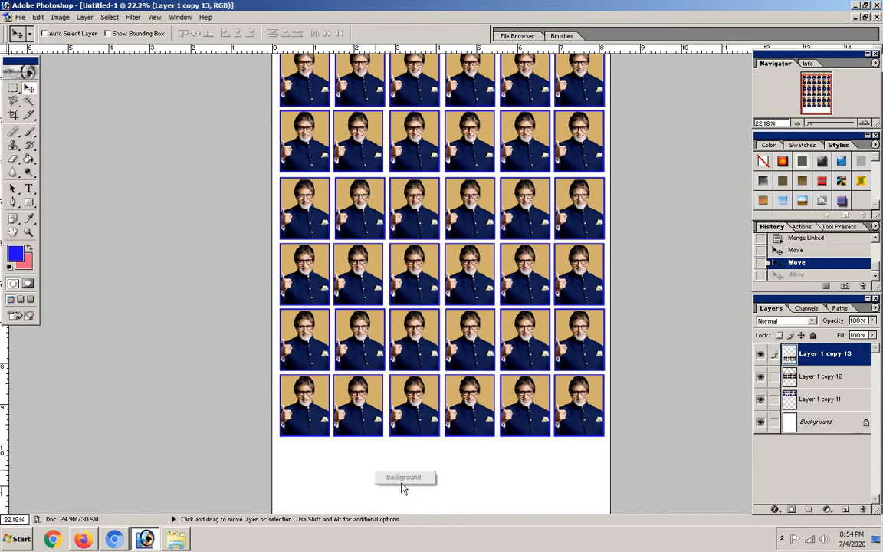
pyautogui.click(410, 481)
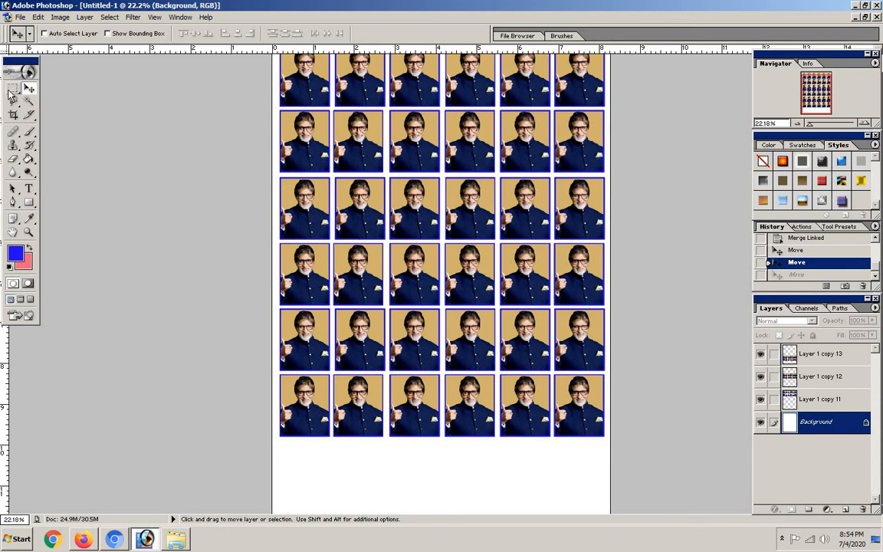
pyautogui.click(12, 89)
pyautogui.moveTo(465, 500); pyautogui.dragTo(464, 499)
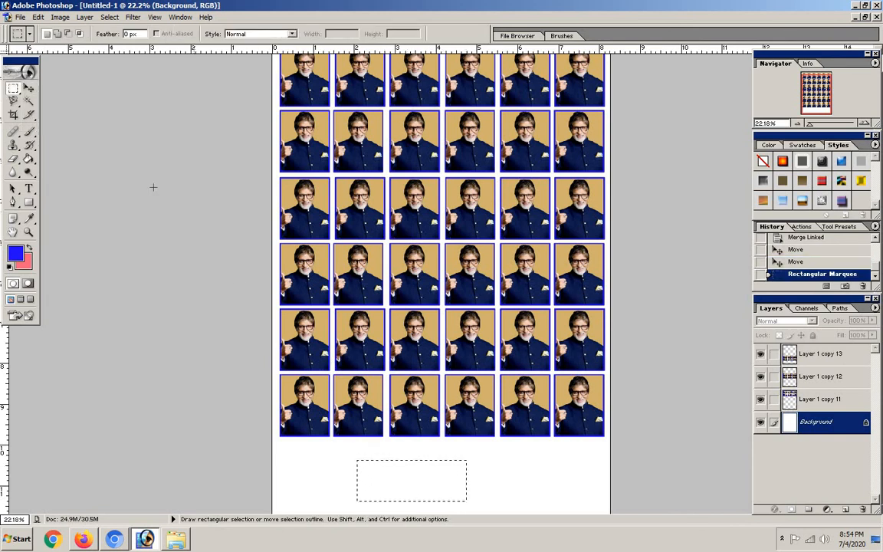
# Fill the marquee with the blue foreground colour using the Paint Bucket and fade the fill to 30% opacity in Normal mode.
pyautogui.click(29, 158)
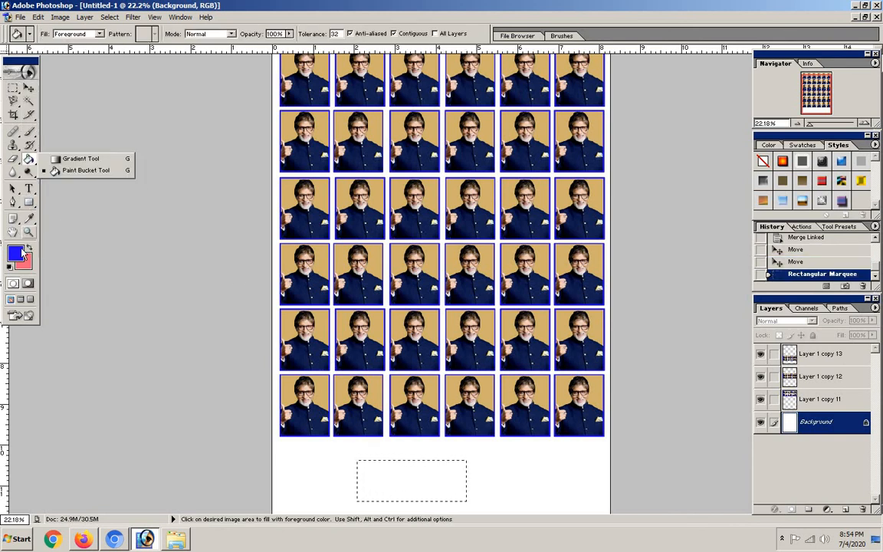
pyautogui.click(76, 170)
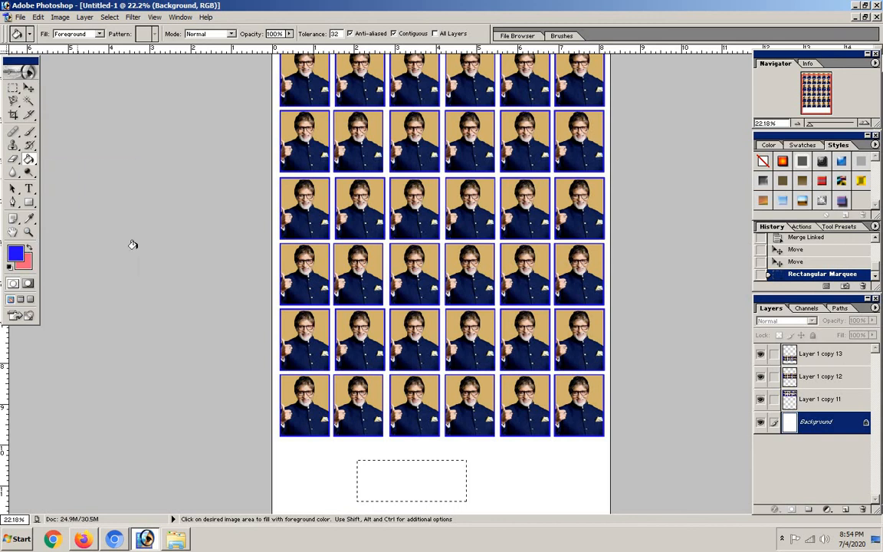
pyautogui.click(392, 478)
pyautogui.click(37, 16)
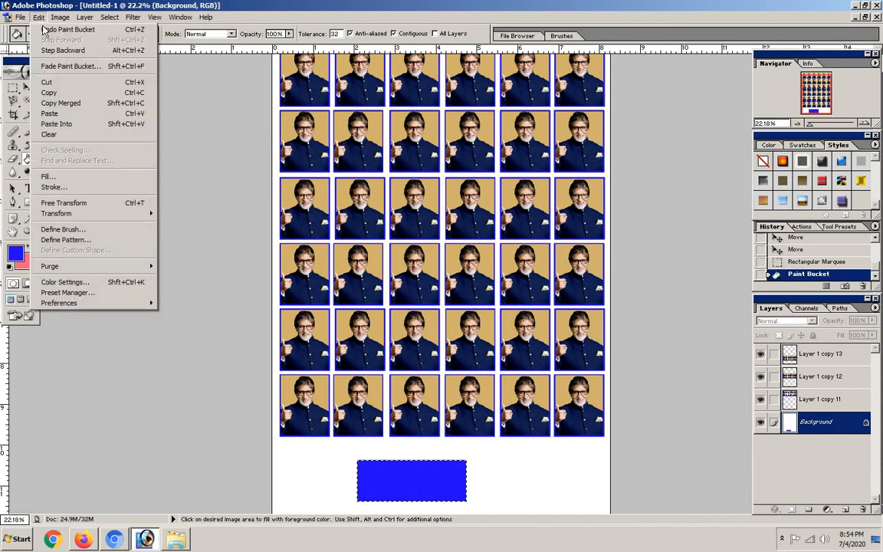
pyautogui.click(71, 66)
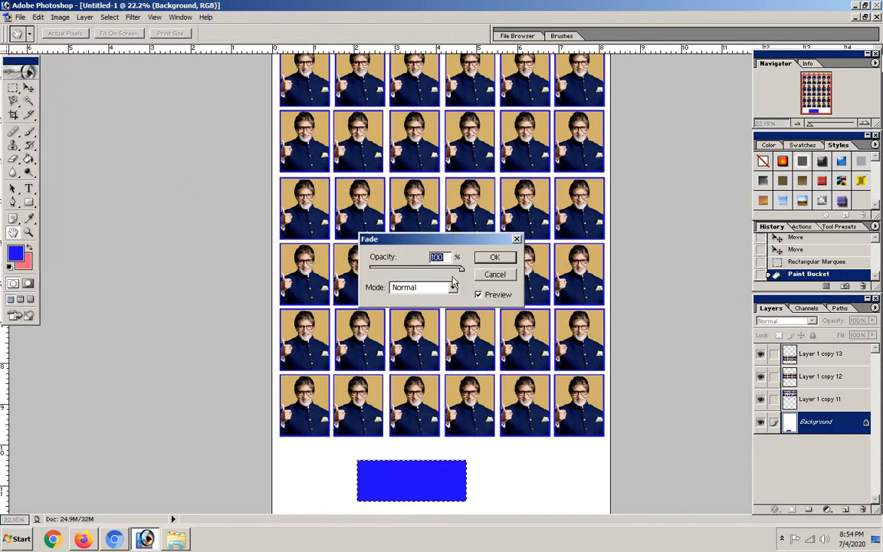
pyautogui.moveTo(460, 268); pyautogui.dragTo(397, 269)
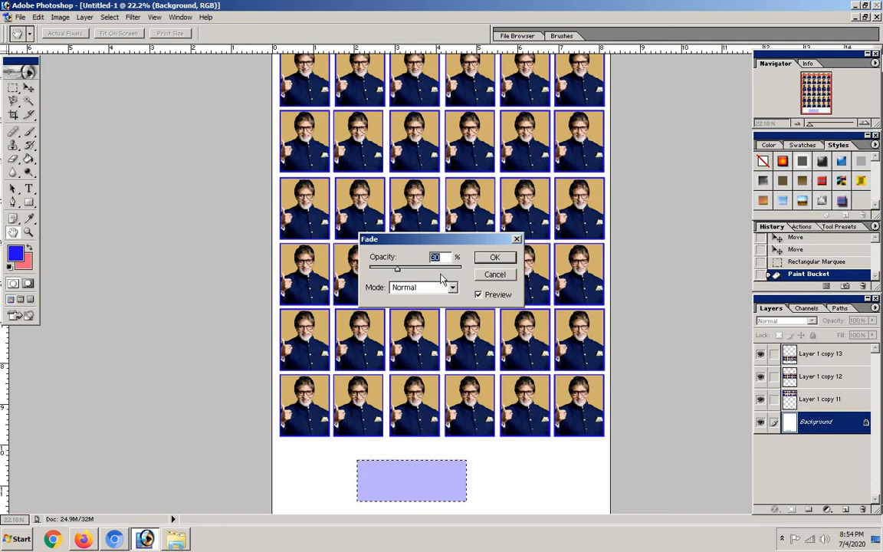
pyautogui.click(494, 258)
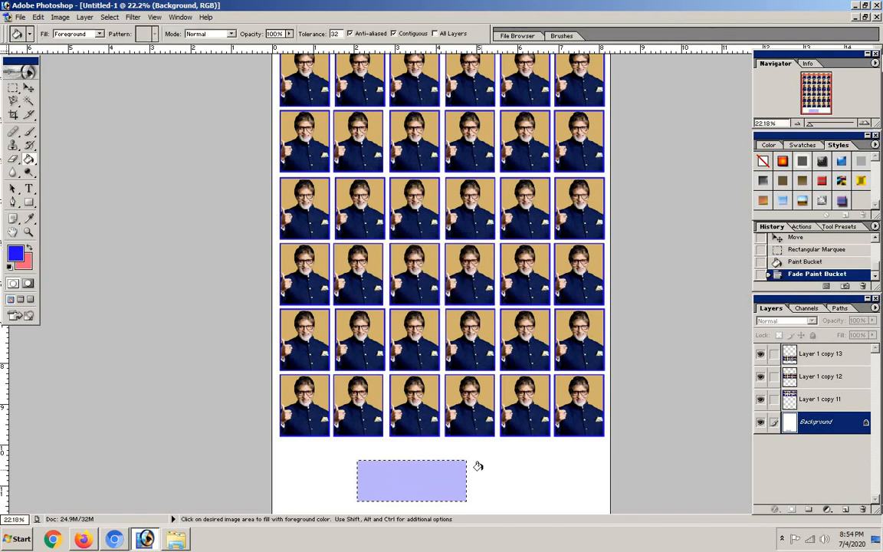
# Merge all visible layers into the Background and clear the marquee around the pink rectangle.
pyautogui.click(38, 17)
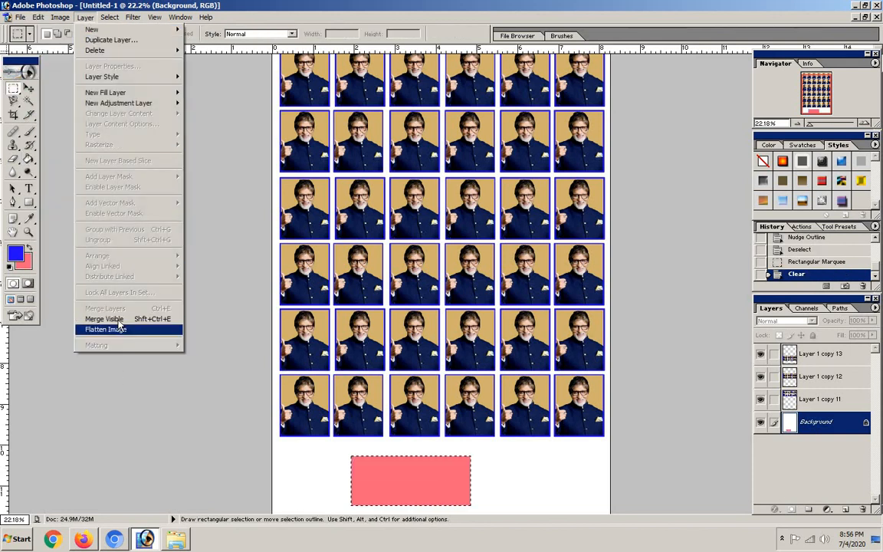
pyautogui.click(119, 319)
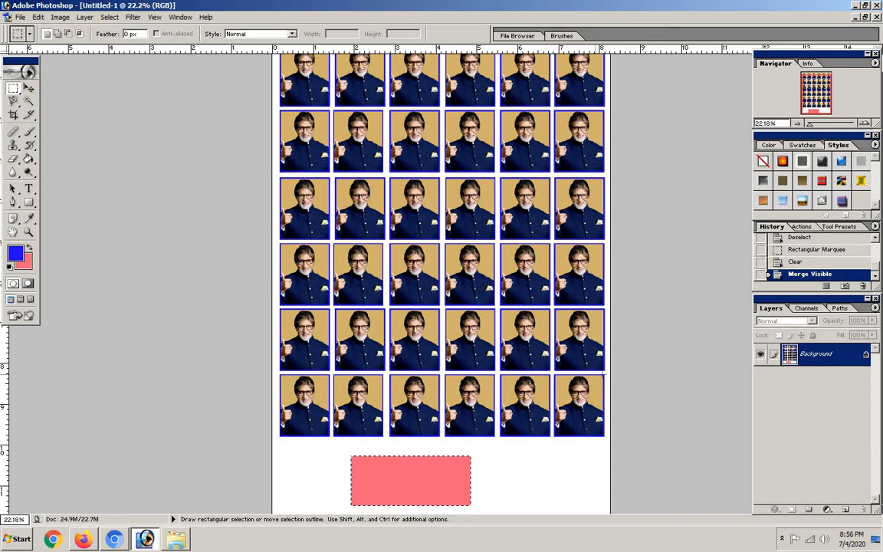
pyautogui.moveTo(554, 413); pyautogui.dragTo(278, 446)
pyautogui.click(472, 462)
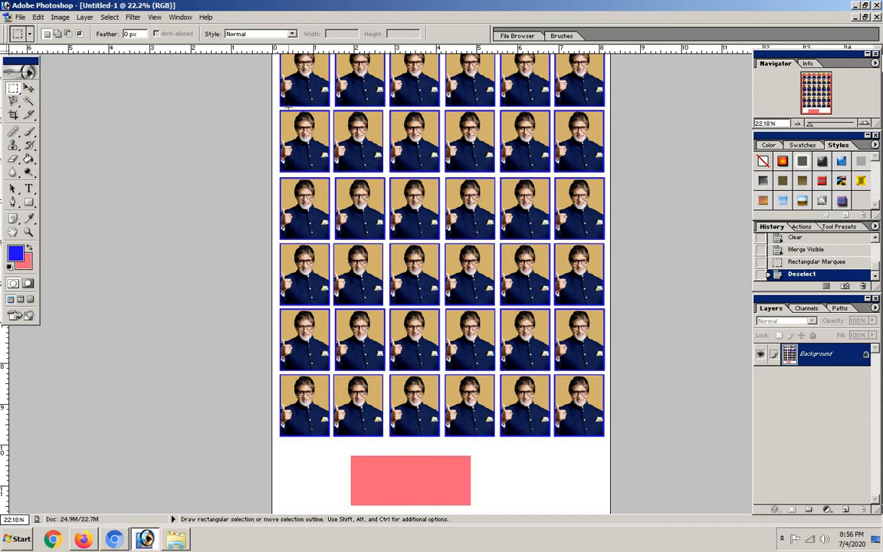
# Change the background colour from pink to near white.
pyautogui.click(28, 262)
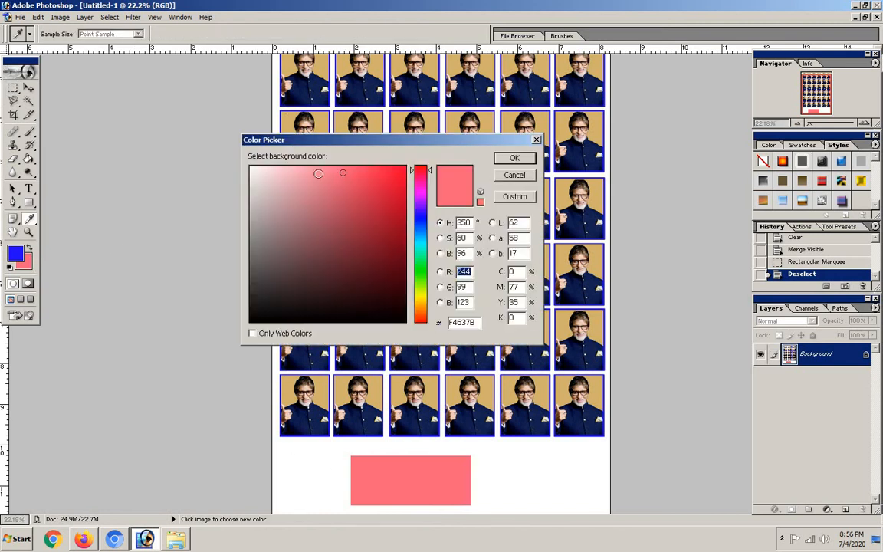
pyautogui.click(251, 168)
pyautogui.click(512, 159)
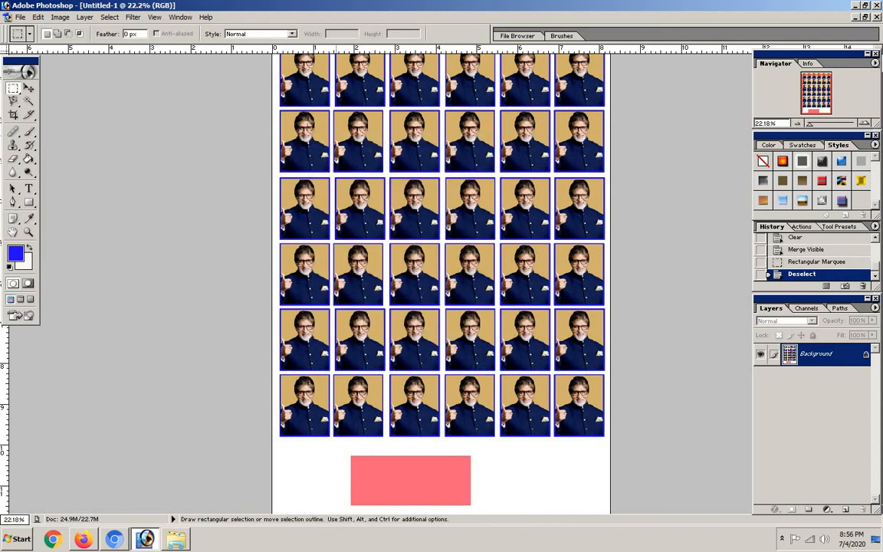
# Marquee-select the area from the second portrait row down past the pink rectangle, and nudge the outline slightly downward.
pyautogui.click(13, 88)
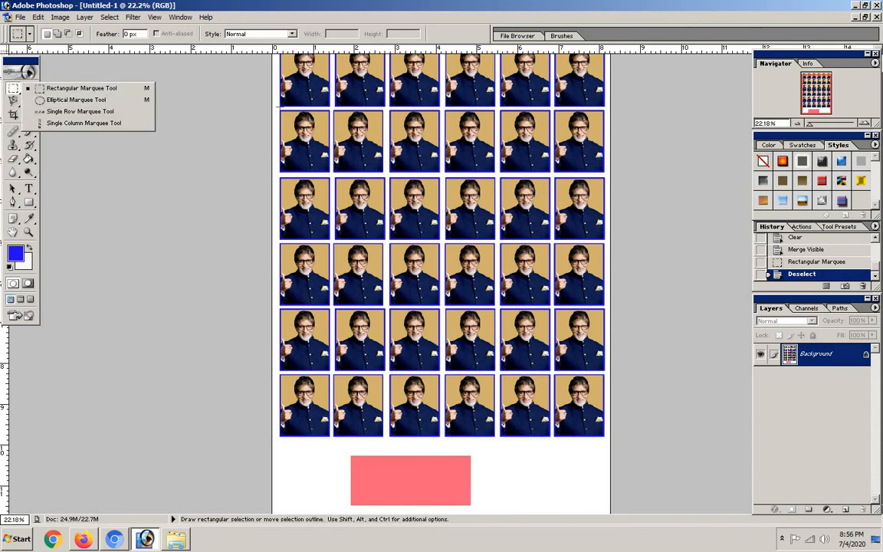
pyautogui.click(80, 88)
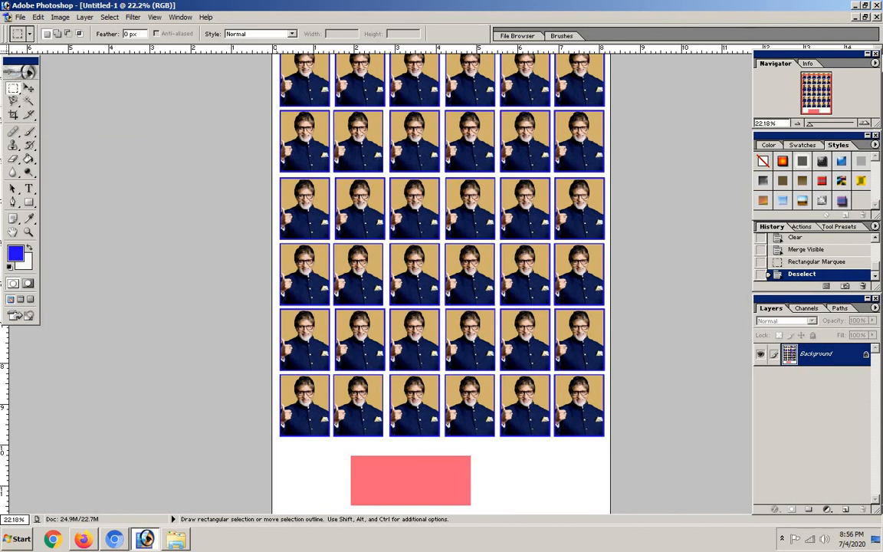
pyautogui.moveTo(589, 460); pyautogui.dragTo(607, 456)
pyautogui.moveTo(592, 503); pyautogui.dragTo(594, 503)
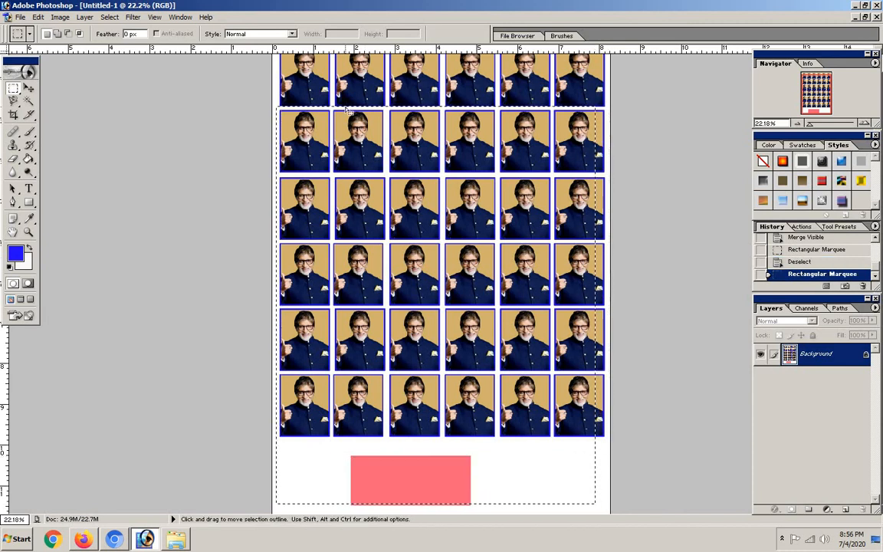
pyautogui.press('Down')
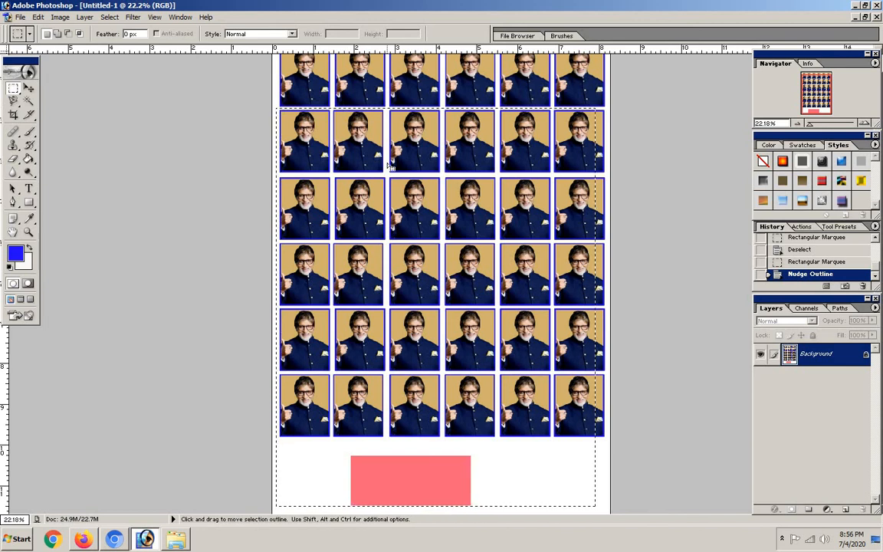
# Clear the selected area, undo the clearing, and cut the same area instead.
pyautogui.press('Delete')
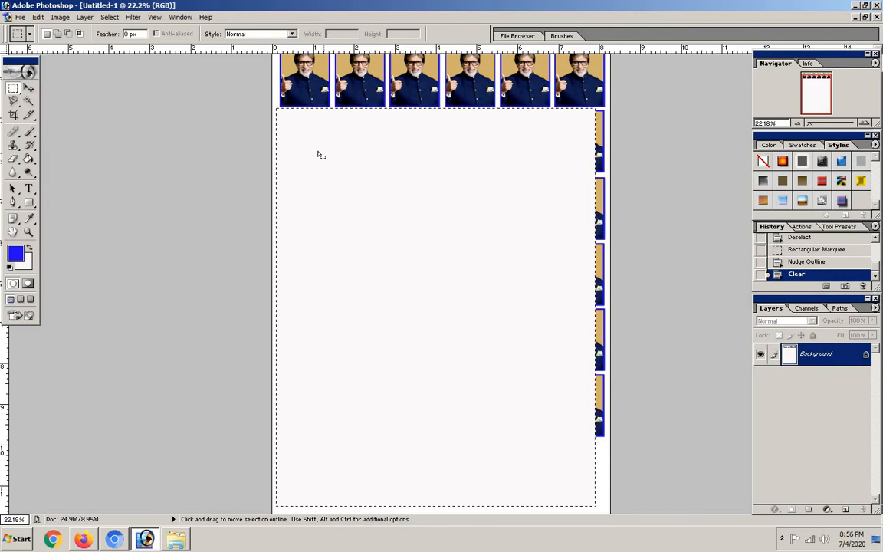
pyautogui.hotkey('ctrl', 'z')
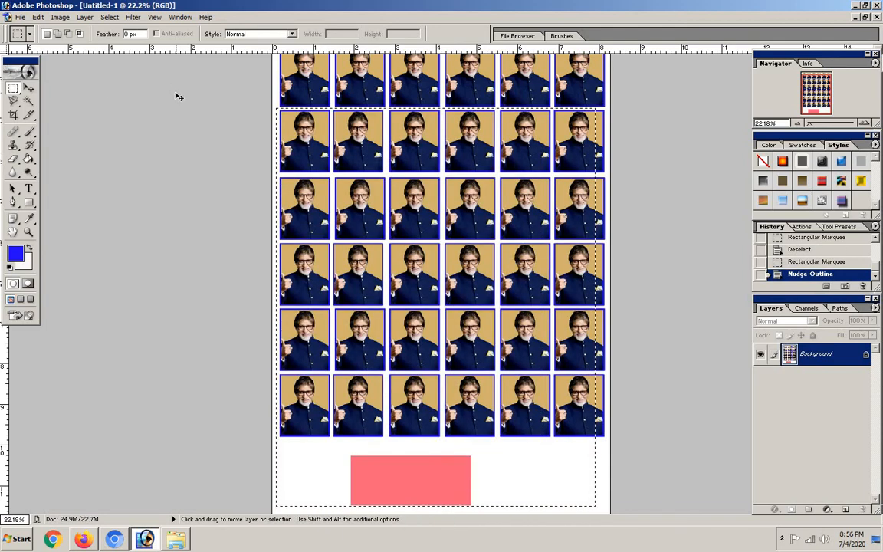
pyautogui.click(38, 17)
pyautogui.click(55, 81)
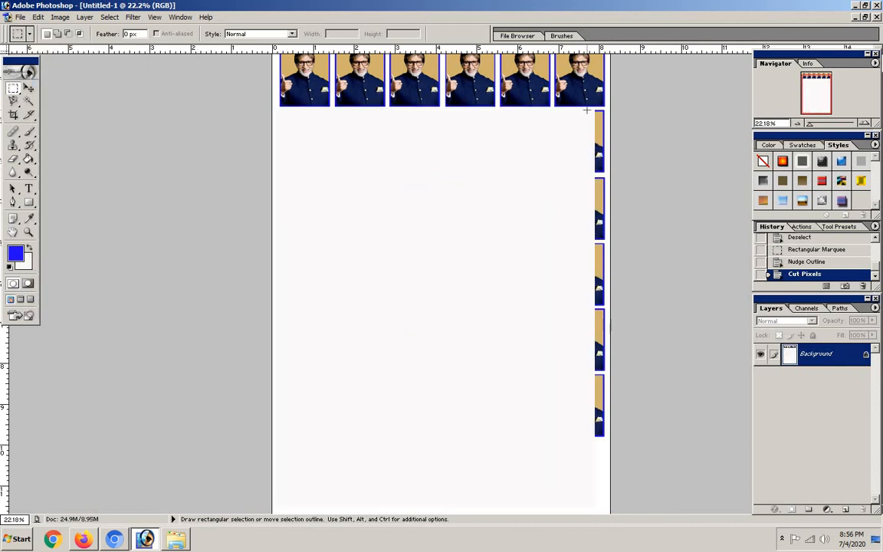
# Marquee-select the leftover portrait slivers along the page's right edge and cut them.
pyautogui.moveTo(587, 110); pyautogui.dragTo(608, 458)
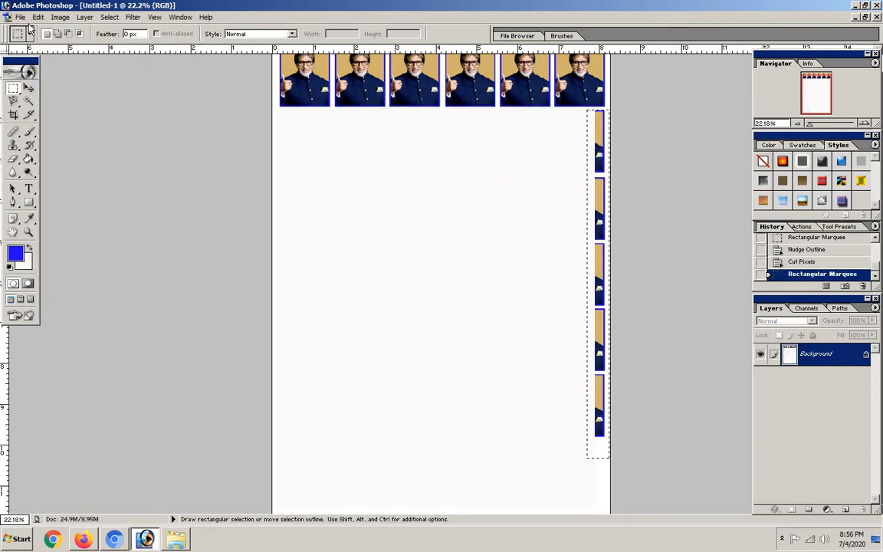
pyautogui.click(37, 17)
pyautogui.click(71, 81)
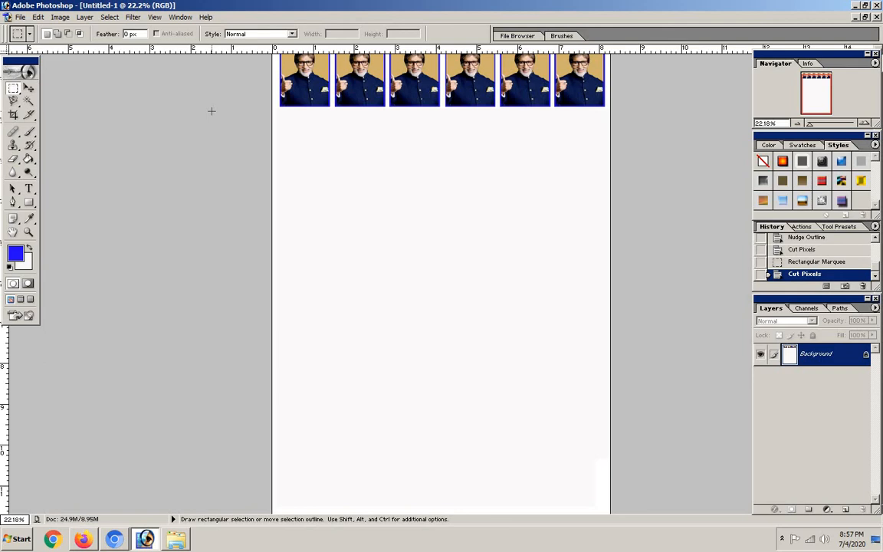
# Paste the cut slivers and move them back to the page's right edge below the top row.
pyautogui.click(37, 17)
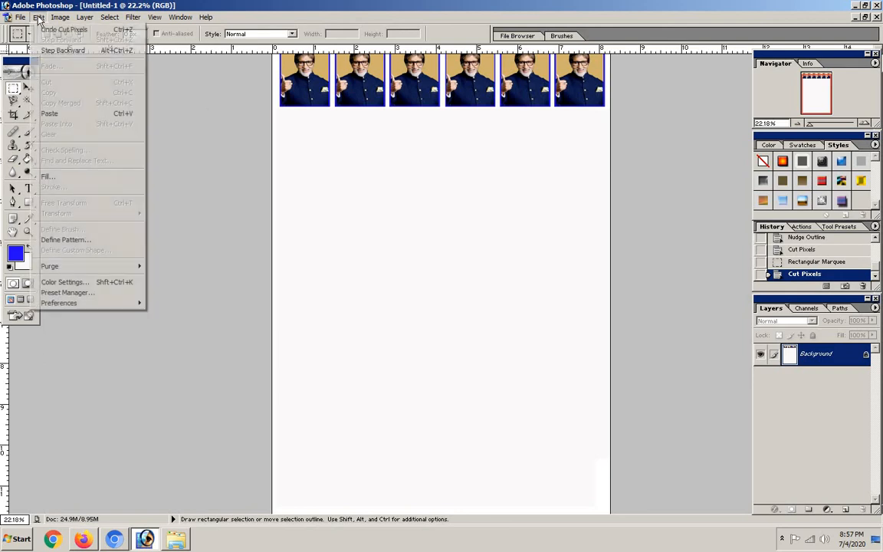
pyautogui.click(49, 113)
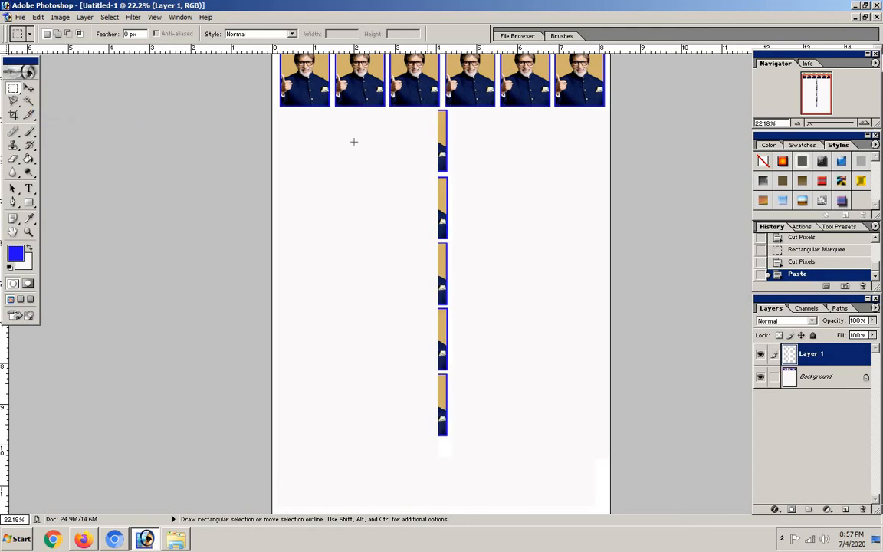
pyautogui.click(29, 88)
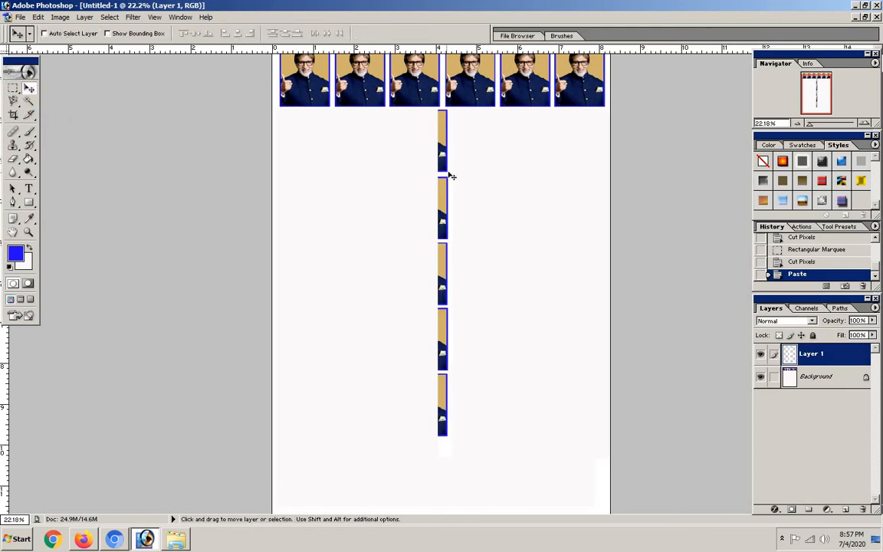
pyautogui.moveTo(442, 159); pyautogui.dragTo(600, 160)
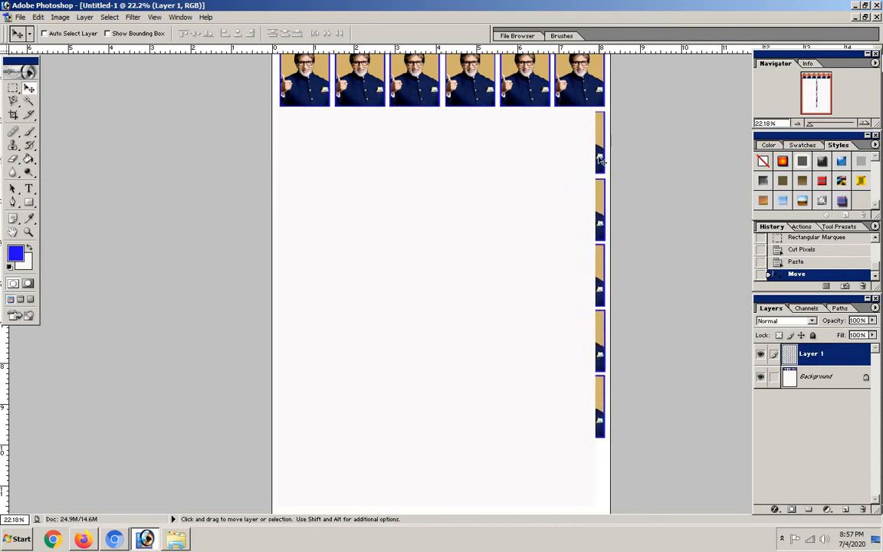
# Step backward through the move, the paste and both cuts to the Nudge Outline state.
pyautogui.click(37, 17)
pyautogui.click(63, 50)
pyautogui.click(38, 17)
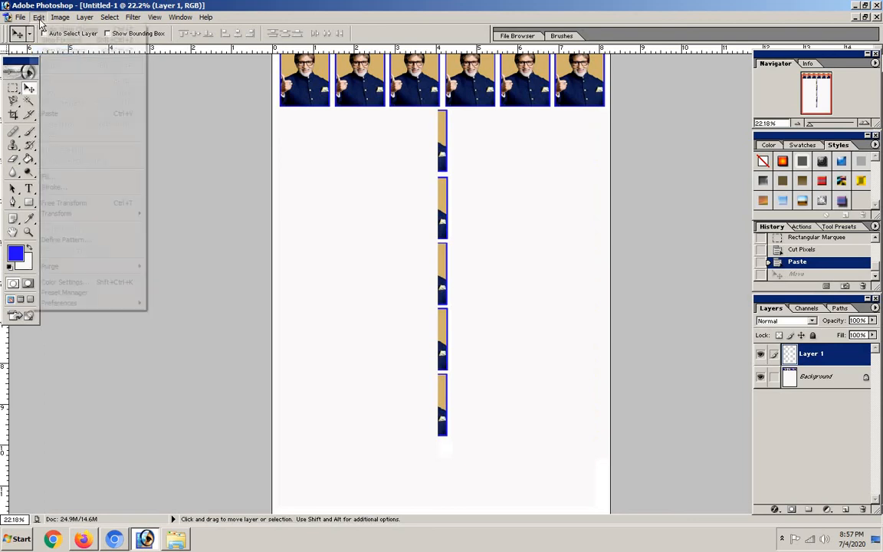
pyautogui.click(62, 50)
pyautogui.click(38, 17)
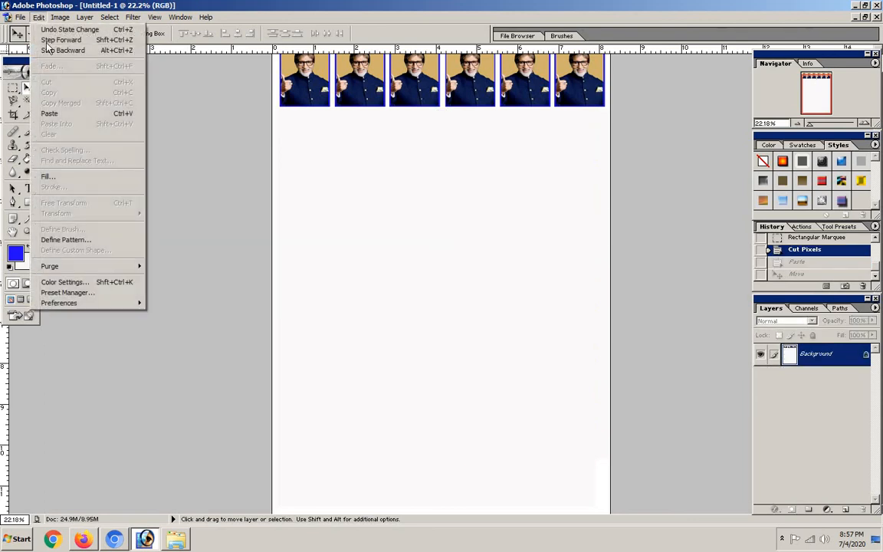
pyautogui.click(56, 50)
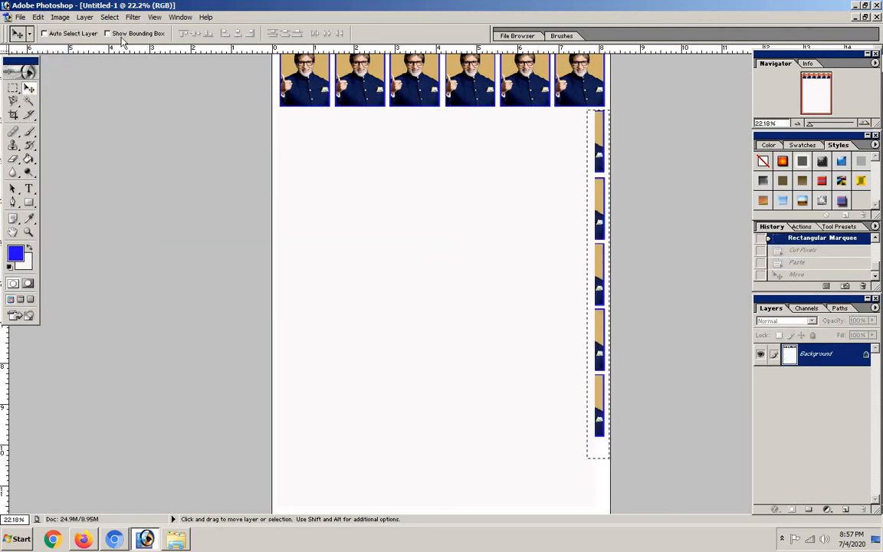
pyautogui.click(37, 17)
pyautogui.click(63, 50)
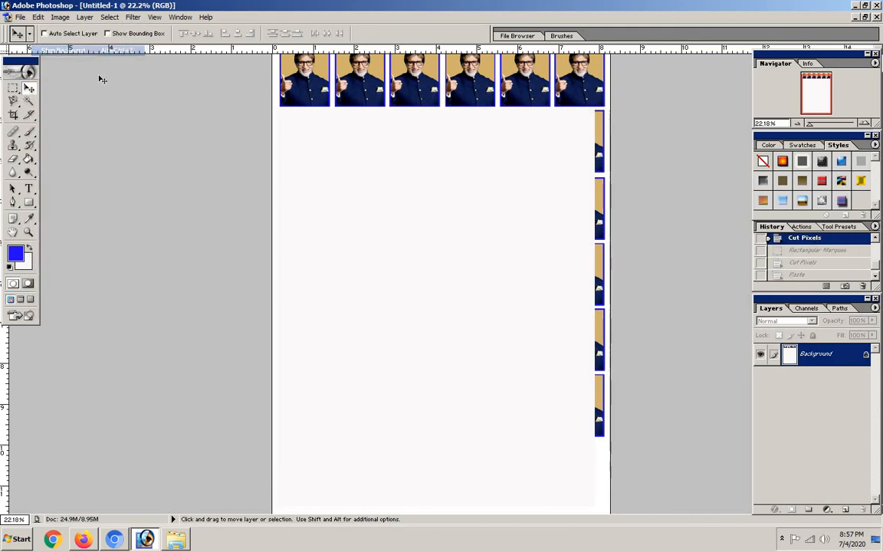
pyautogui.click(38, 17)
pyautogui.click(58, 51)
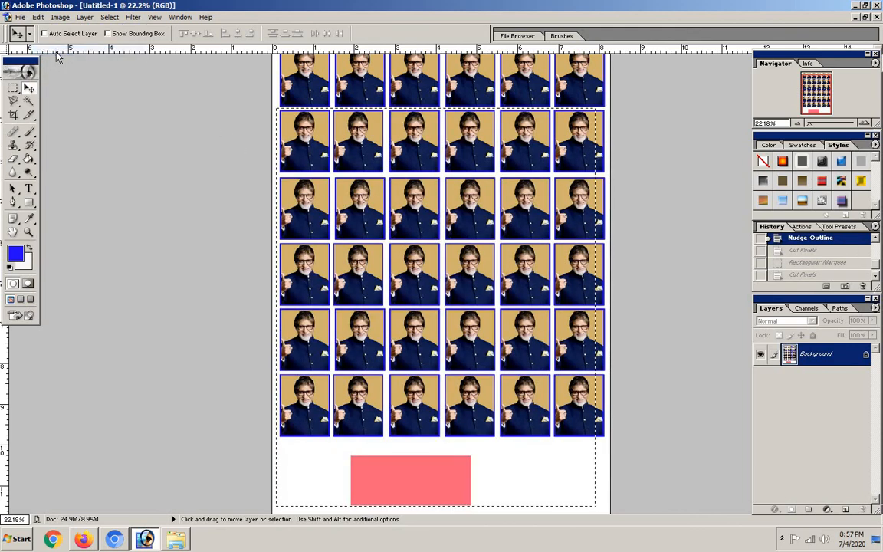